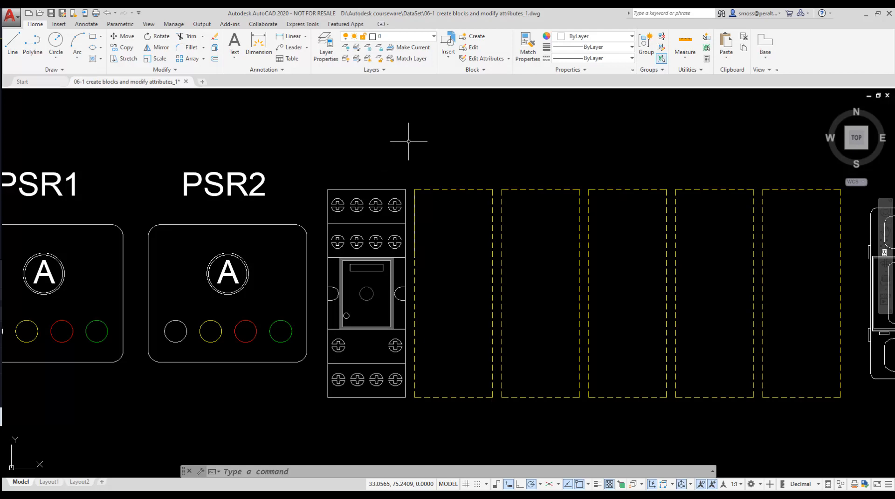
# - Start an attribute definition with tag REFDESIGN, prompt REF DESIGNATOR and default value R1
pyautogui.click(64, 26)
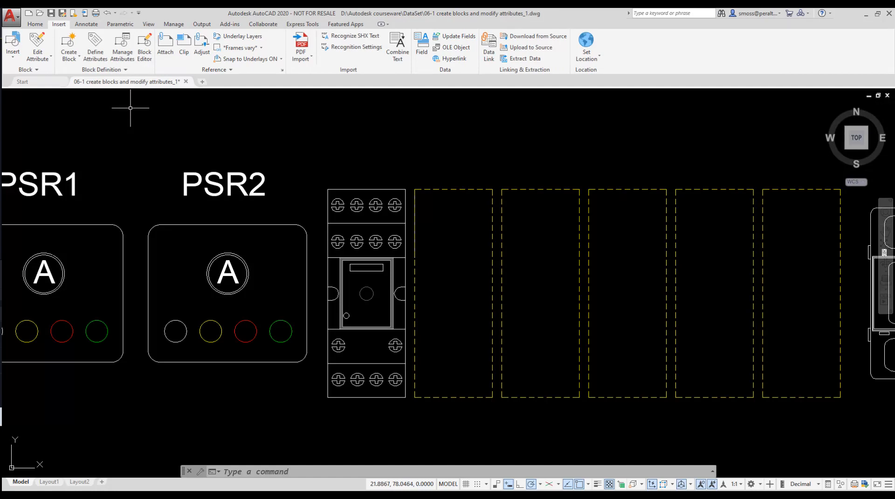
pyautogui.click(53, 59)
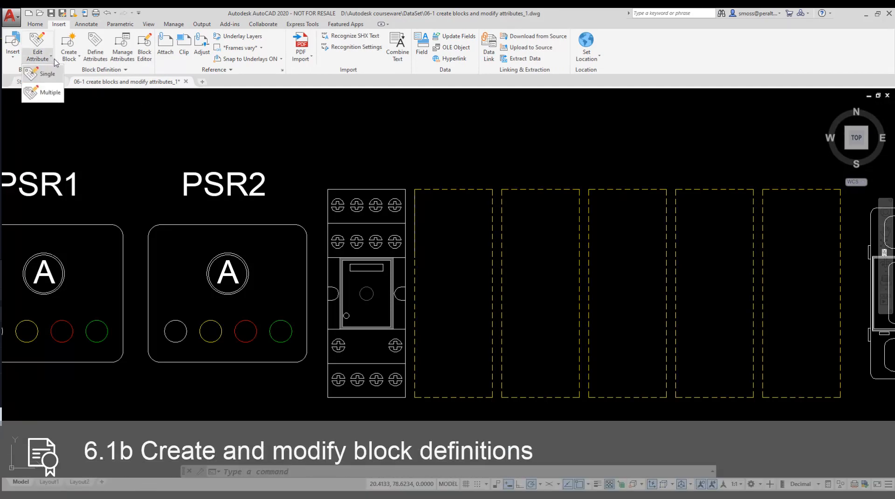
pyautogui.click(100, 46)
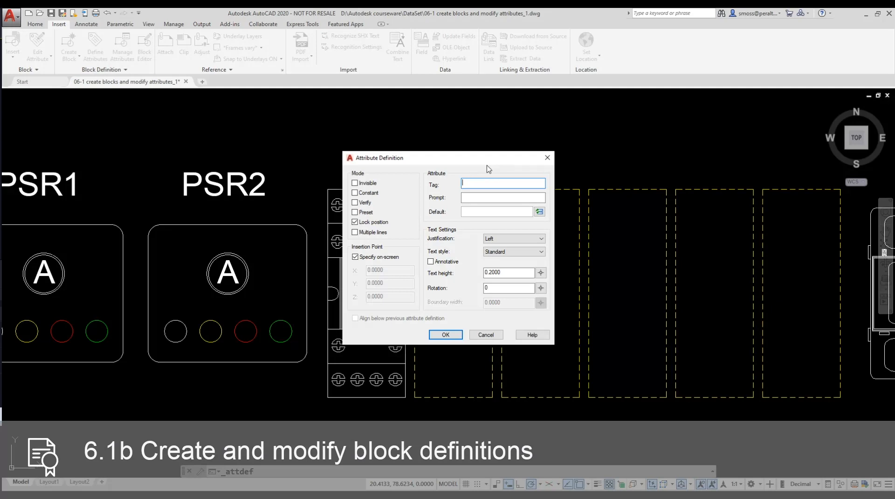
pyautogui.write('REFDESIGN')
pyautogui.click(475, 197)
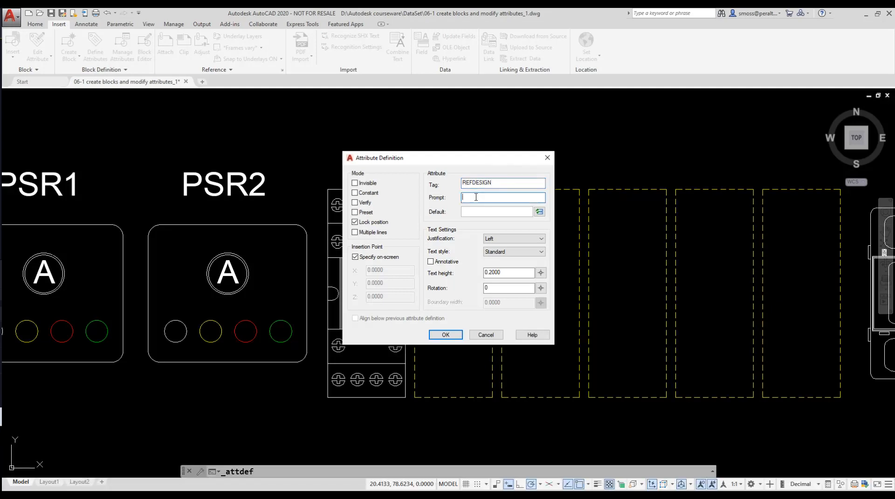
pyautogui.write('REF DESIGNATOR')
pyautogui.click(474, 213)
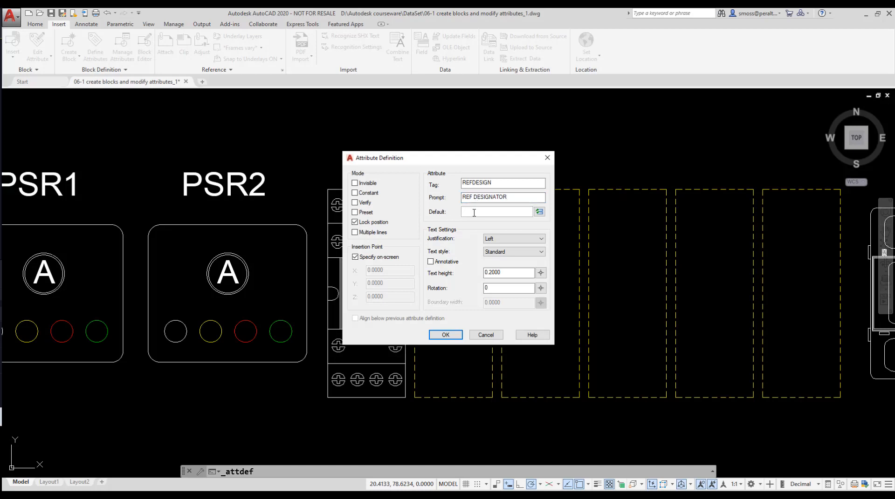
pyautogui.write('R1')
# - Set the attribute's justification to Middle and text height to 1.0, then place it above the left relay
pyautogui.click(513, 240)
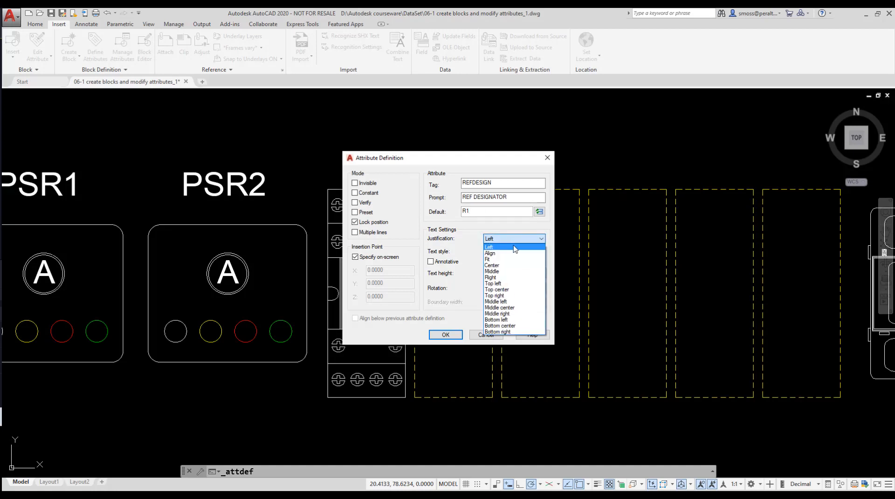
pyautogui.click(504, 271)
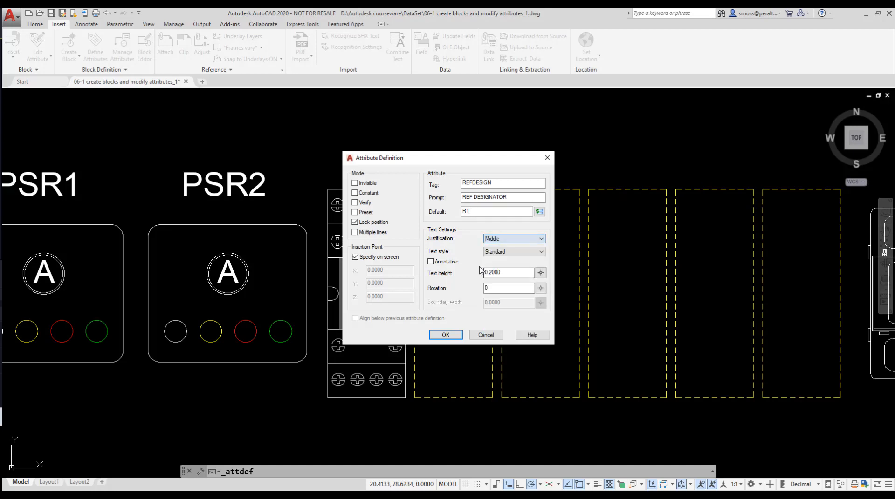
pyautogui.doubleClick(519, 271)
pyautogui.write('1.0')
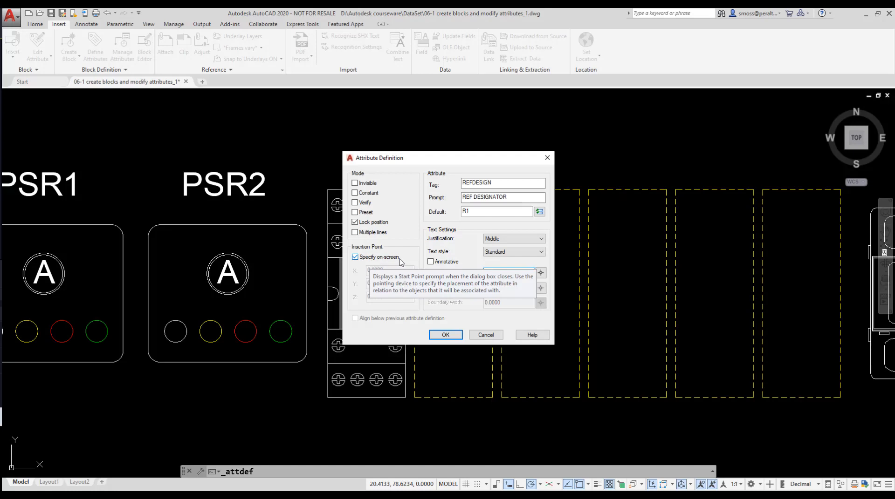
pyautogui.click(445, 335)
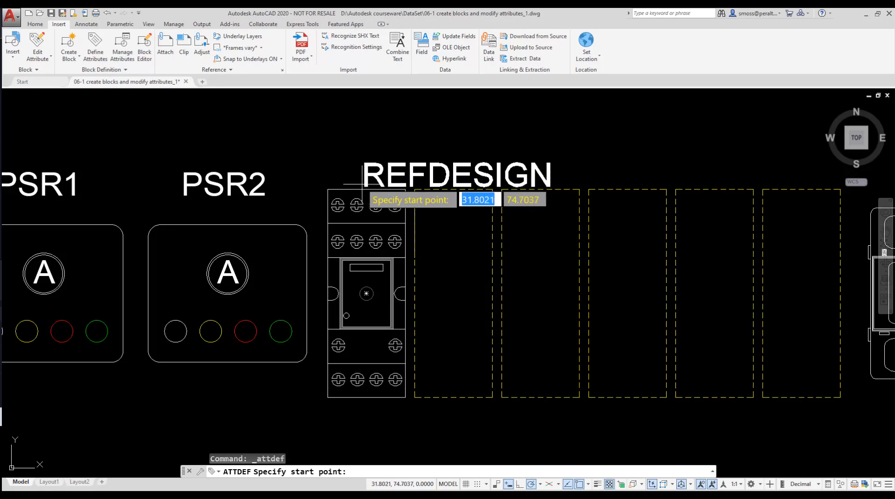
pyautogui.click(269, 191)
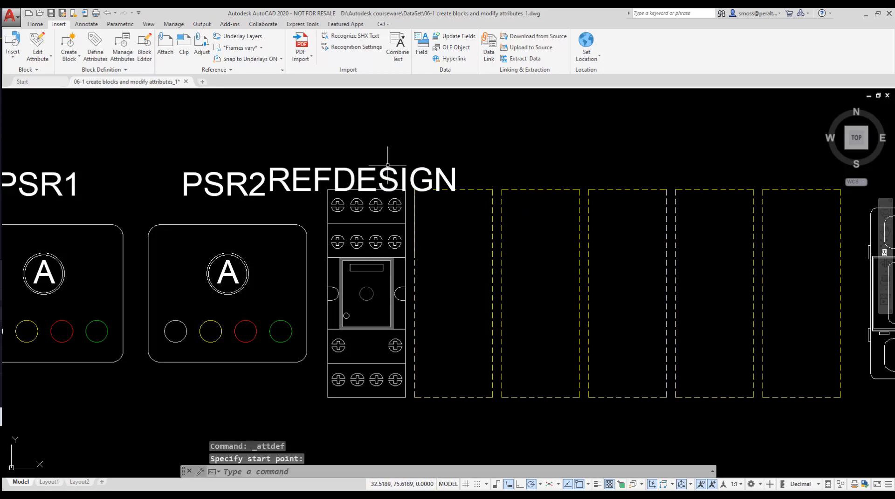
# - Draw a vertical guide line about 1 unit long upward from the relay's top centre
pyautogui.write('l')
pyautogui.press('Return')
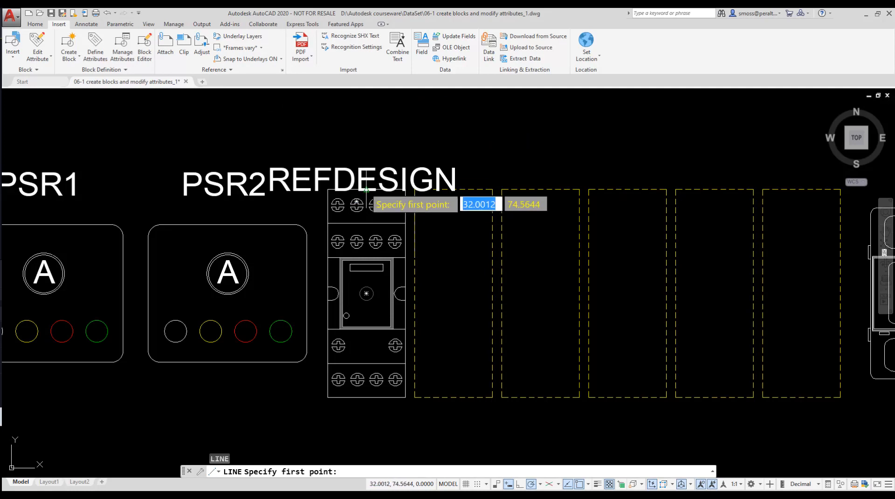
pyautogui.click(365, 184)
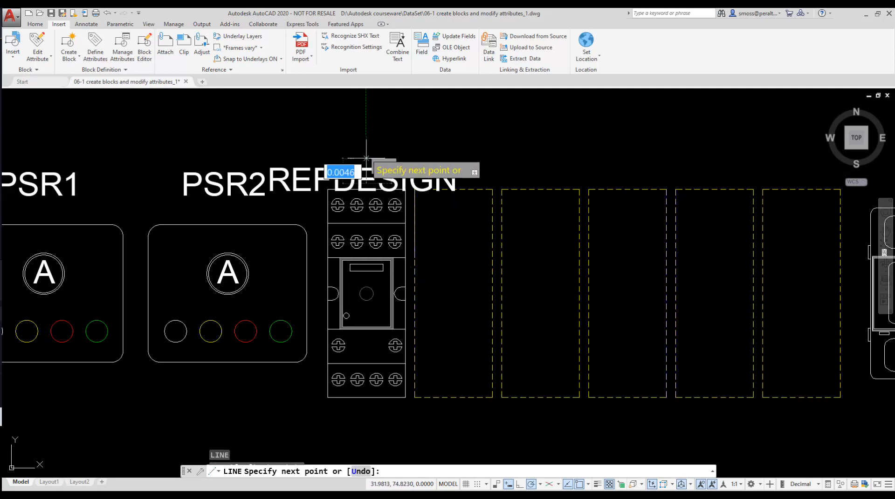
pyautogui.click(365, 134)
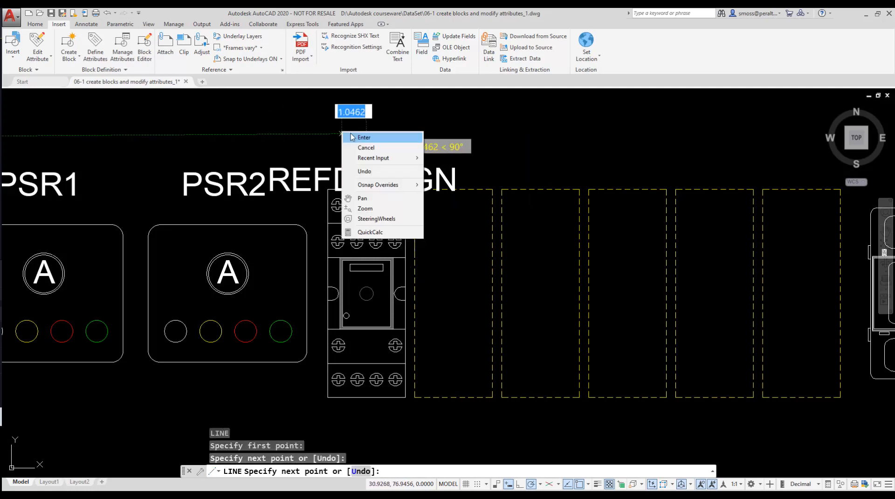
pyautogui.press('Return')
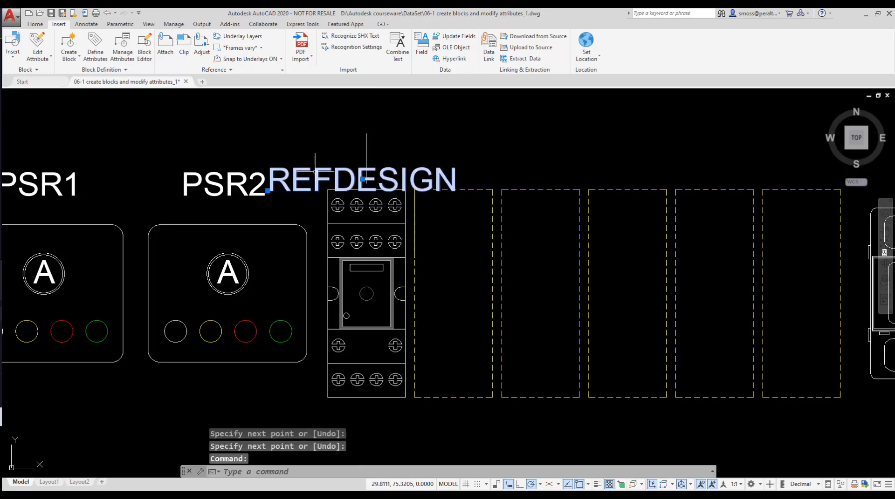
# - Move the REFDESIGN attribute so its insertion point sits on the guide line's lower end
pyautogui.click(368, 181)
pyautogui.click(362, 179)
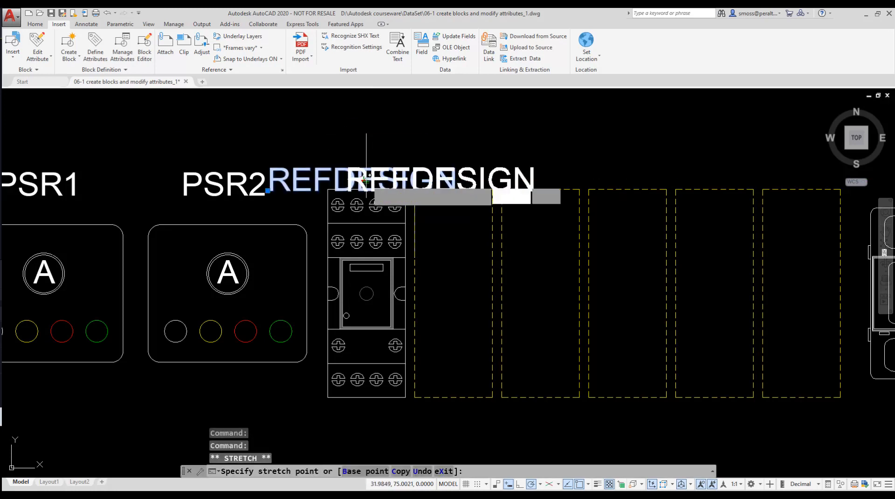
pyautogui.click(367, 183)
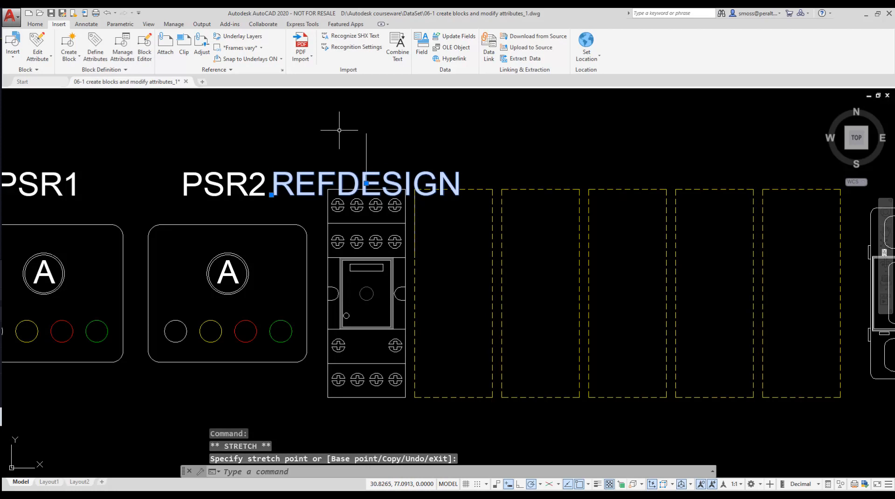
pyautogui.press('Escape')
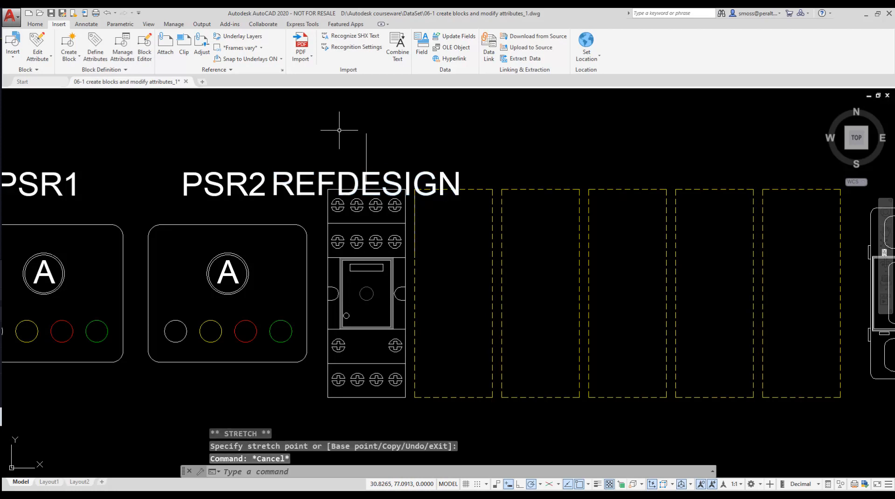
pyautogui.click(367, 132)
pyautogui.click(366, 132)
pyautogui.click(366, 132)
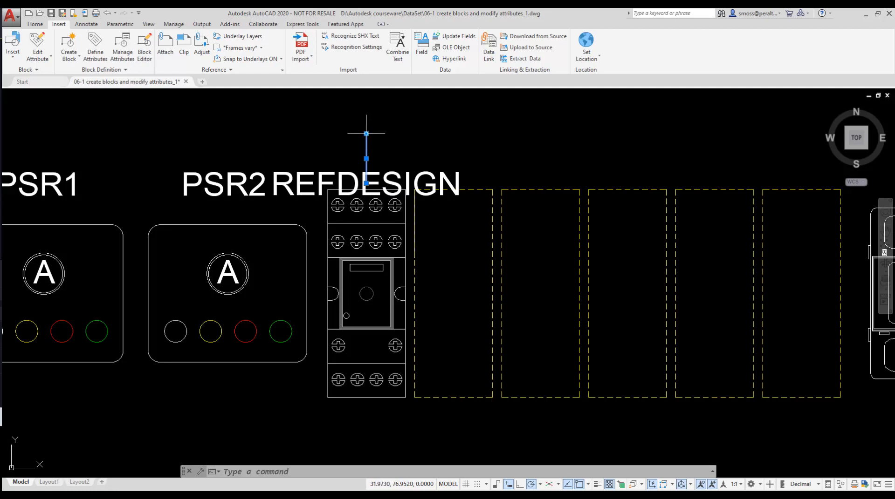
pyautogui.click(366, 134)
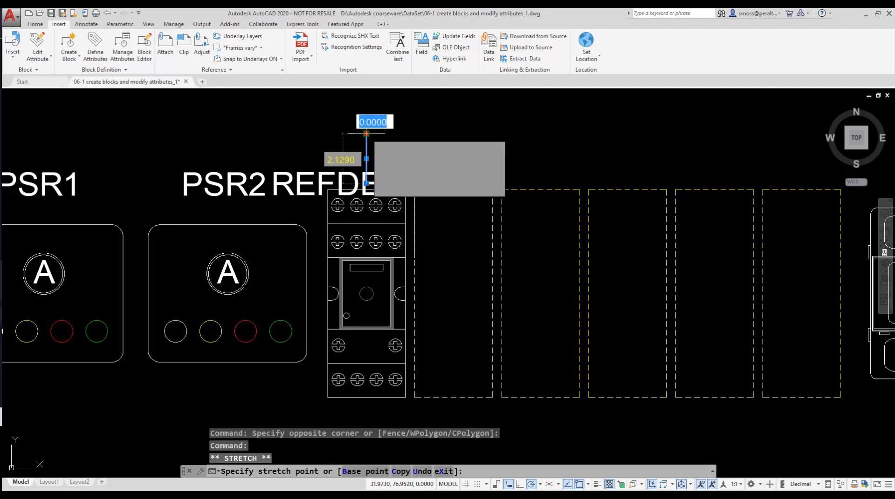
pyautogui.press('Escape')
# - Define another invisible attribute with tag MFR, prompt MFR and default value AUTOMATION DIRECT
pyautogui.rightClick(320, 120)
pyautogui.moveTo(390, 135)
pyautogui.click(459, 146)
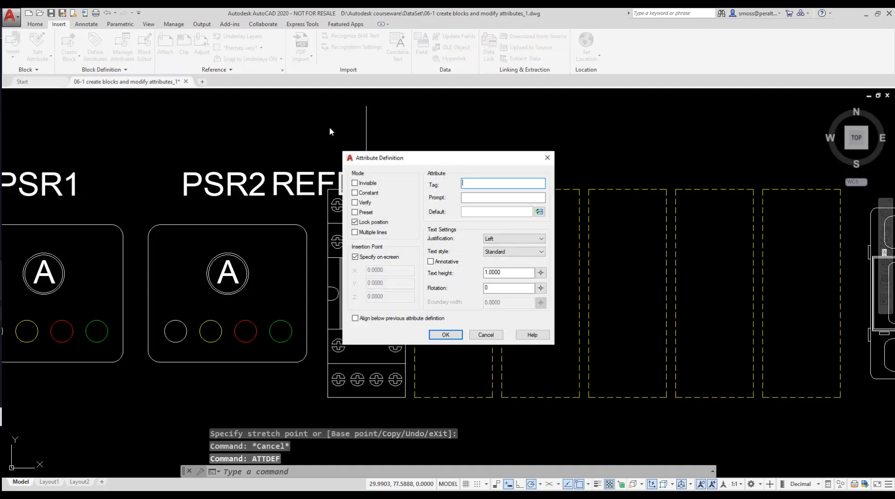
pyautogui.click(354, 183)
pyautogui.click(472, 183)
pyautogui.write('MFR')
pyautogui.press('Tab')
pyautogui.write('MFR')
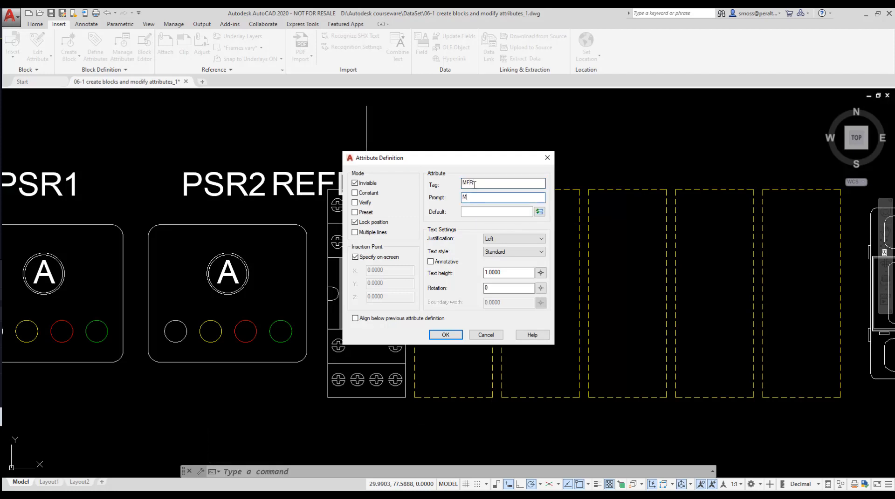
pyautogui.press('Tab')
pyautogui.write('AUTOMATION DIRECT')
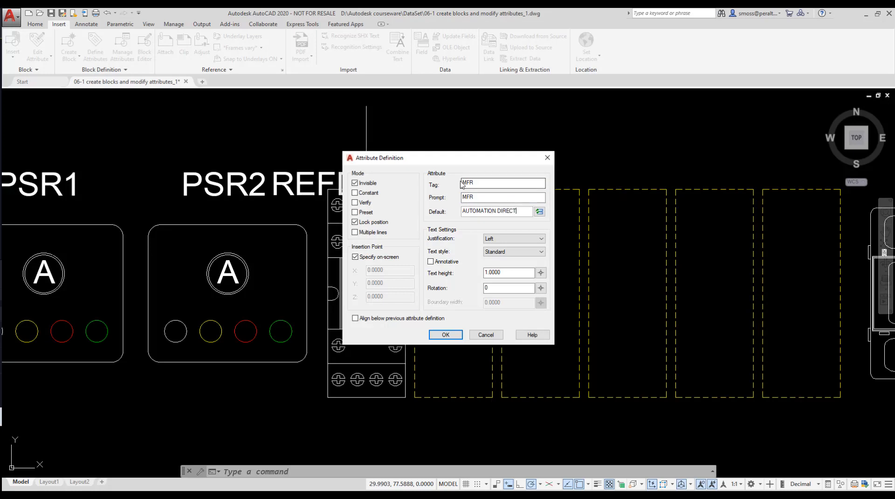
# - Set the MFR attribute's justification to Middle and place it on the guide line above REFDESIGN
pyautogui.click(503, 240)
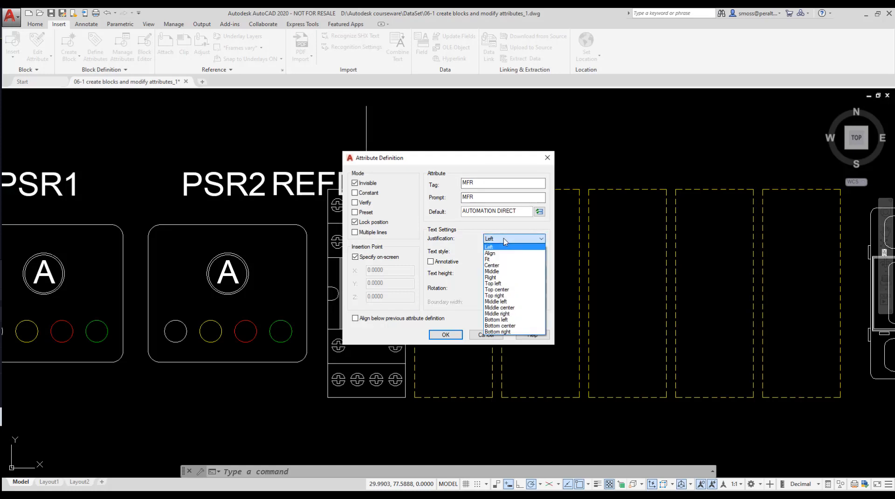
pyautogui.click(510, 271)
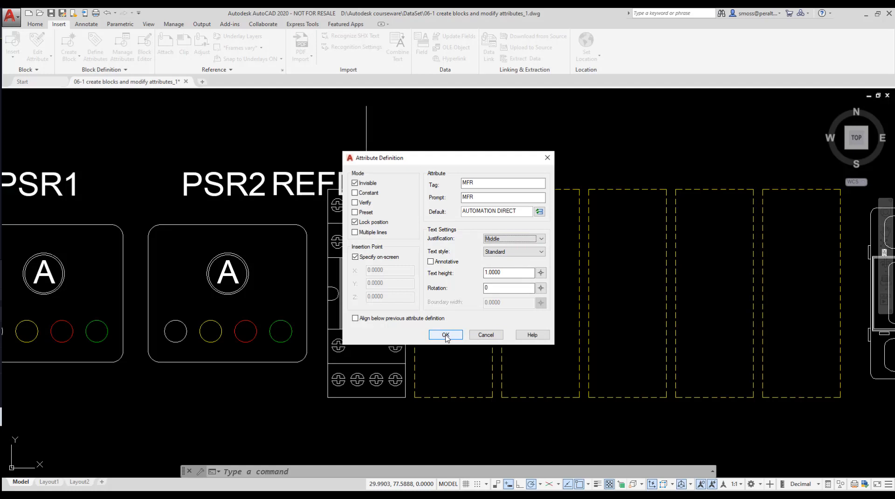
pyautogui.click(445, 336)
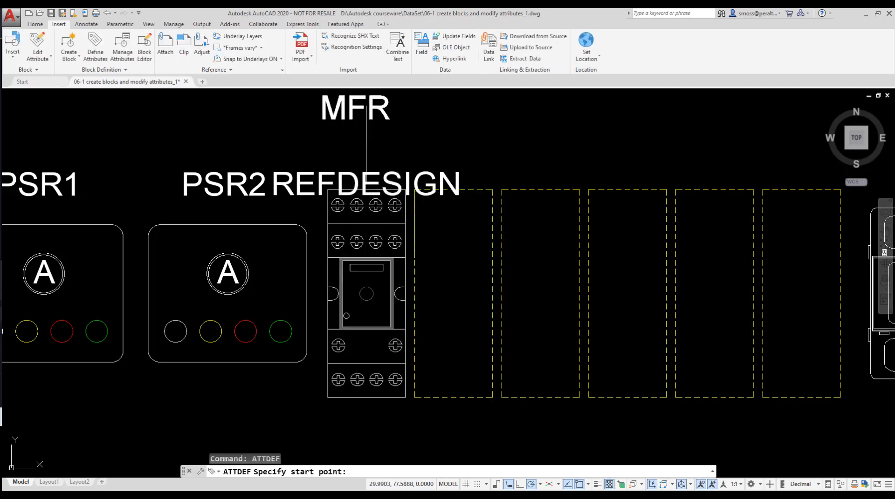
pyautogui.click(368, 145)
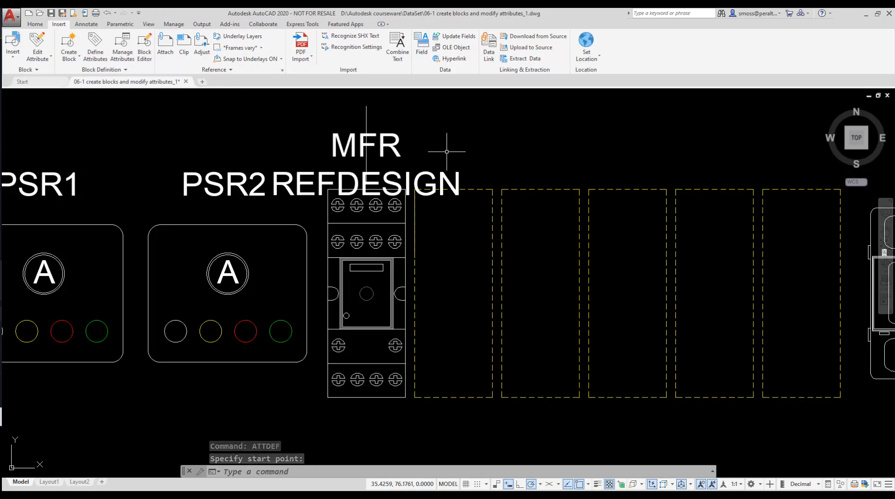
# - Repeat the attribute definition with tag PARTNO, prompt PART NO and default value R700
pyautogui.rightClick(447, 151)
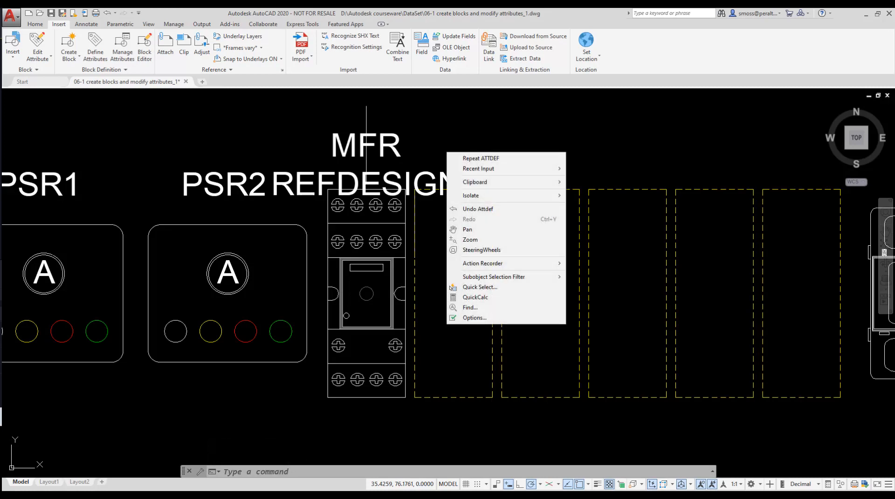
pyautogui.click(470, 160)
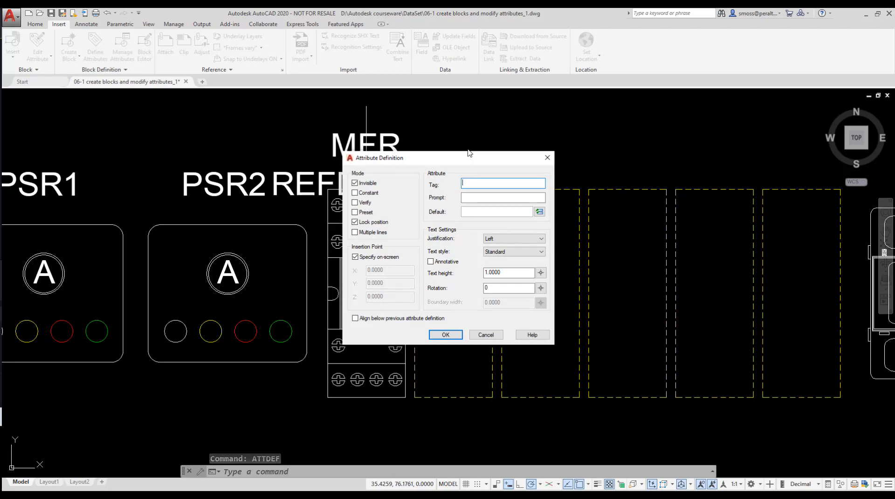
pyautogui.write('PAT')
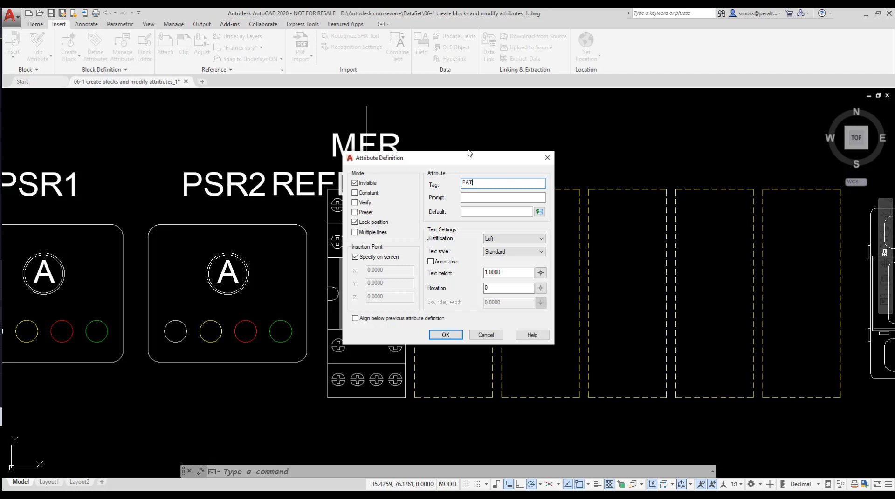
pyautogui.press('BackSpace')
pyautogui.write('RTNOPART N')
pyautogui.click(473, 213)
pyautogui.write('R700')
# - Set the PARTNO attribute's justification to Middle and place it on the guide line above MFR
pyautogui.click(503, 239)
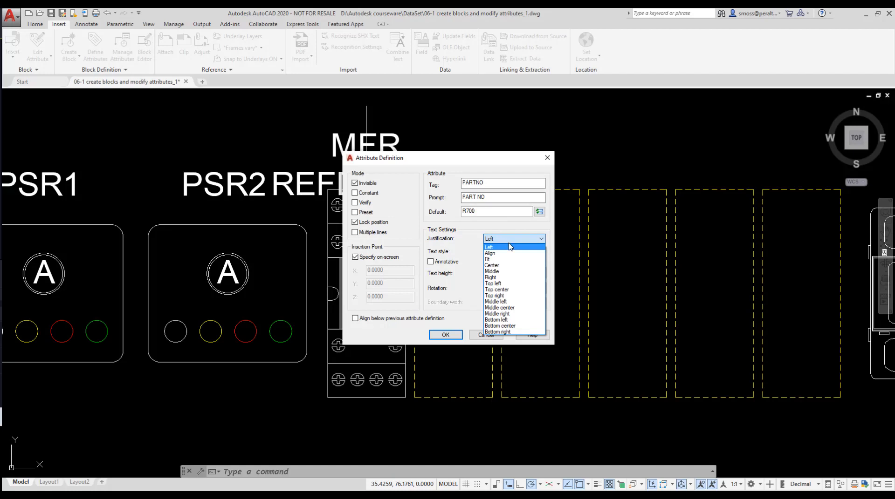
pyautogui.click(503, 274)
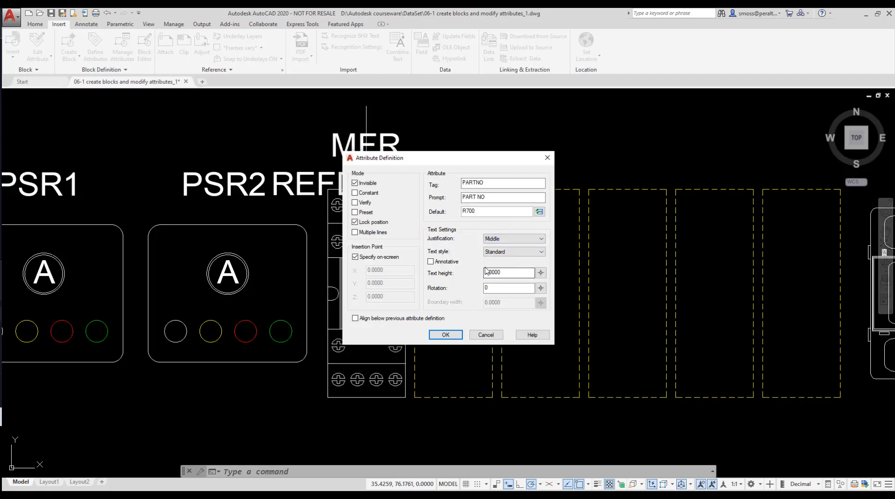
pyautogui.click(446, 336)
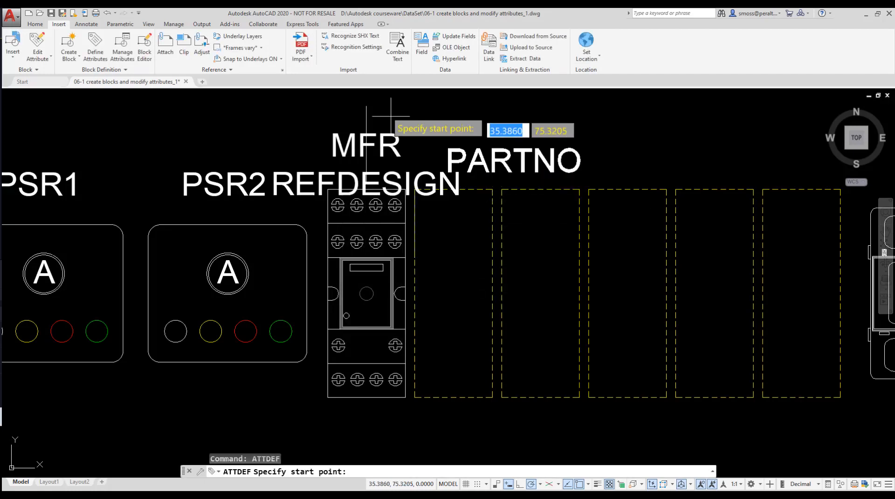
pyautogui.click(366, 106)
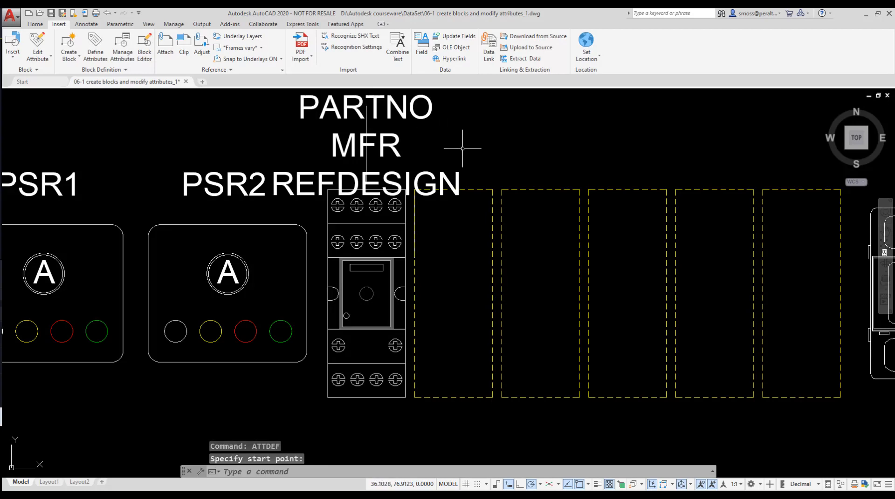
# - Move the REFDESIGN attribute slightly upward, closer to MFR
pyautogui.click(371, 172)
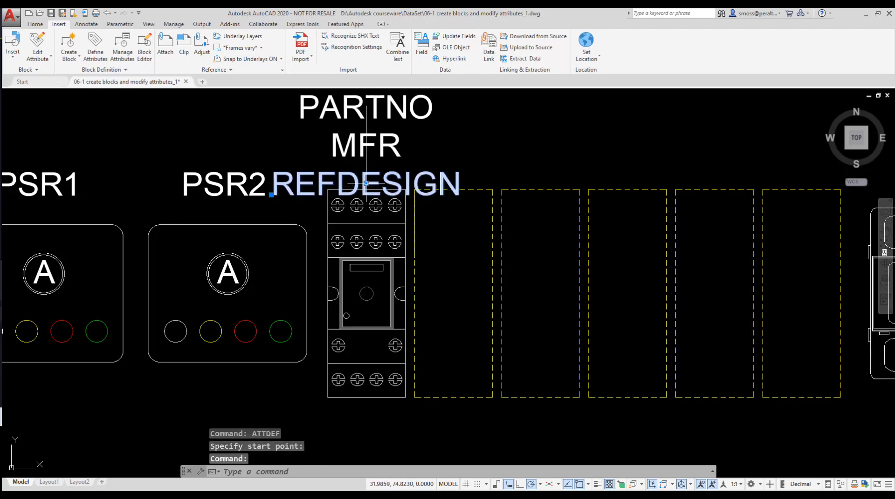
pyautogui.click(366, 183)
pyautogui.press('Escape')
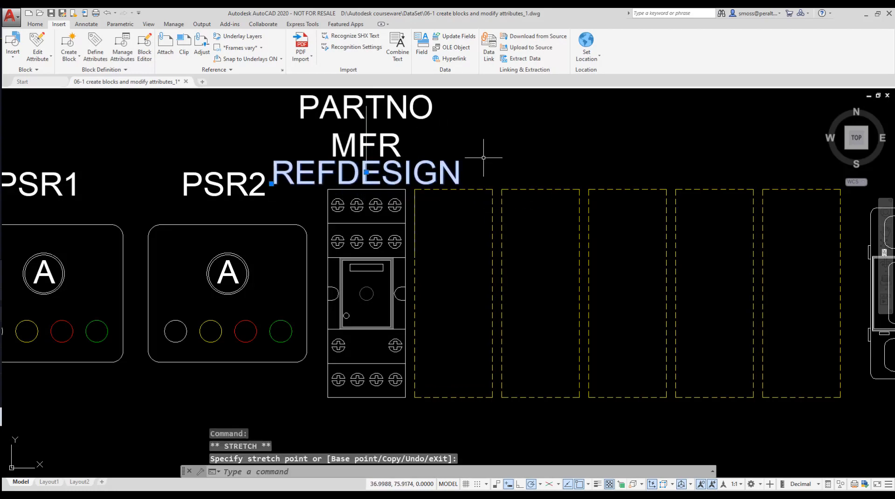
pyautogui.press('Escape')
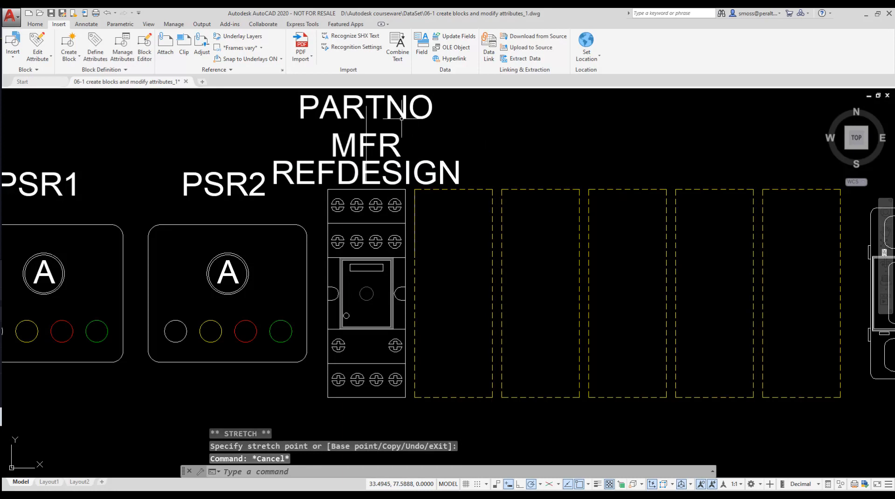
# - Erase the construction guide line above the PARTNO attribute
pyautogui.click(366, 123)
pyautogui.press('Delete')
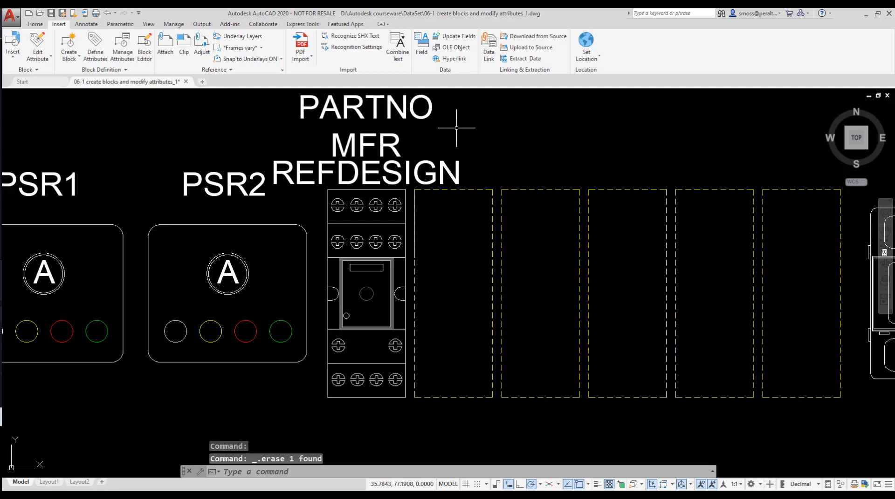
# - Start a Write Block and pick the insertion base point at the bottom centre of the relay
pyautogui.moveTo(460, 129); pyautogui.dragTo(459, 166, button='middle')
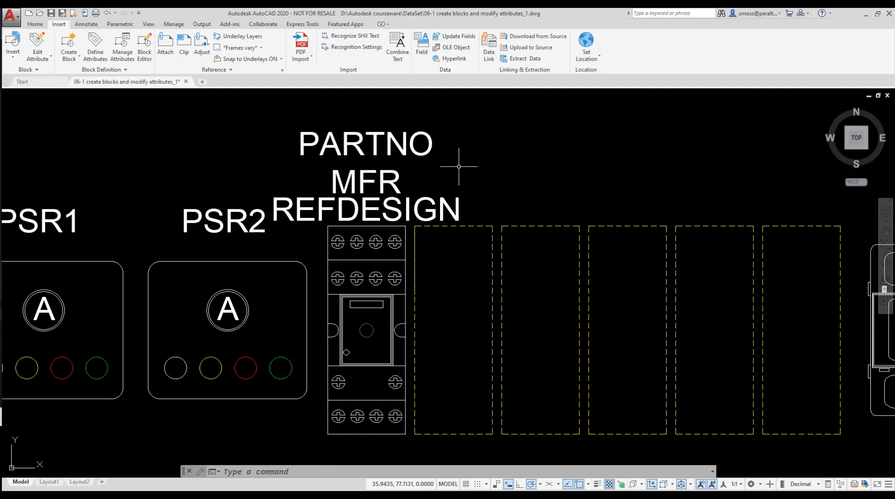
pyautogui.click(77, 61)
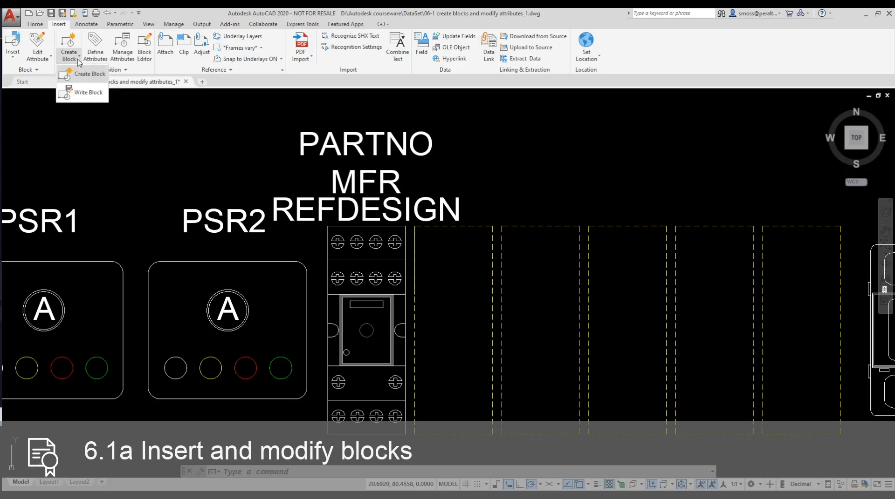
pyautogui.click(87, 97)
pyautogui.moveTo(431, 144); pyautogui.dragTo(584, 139)
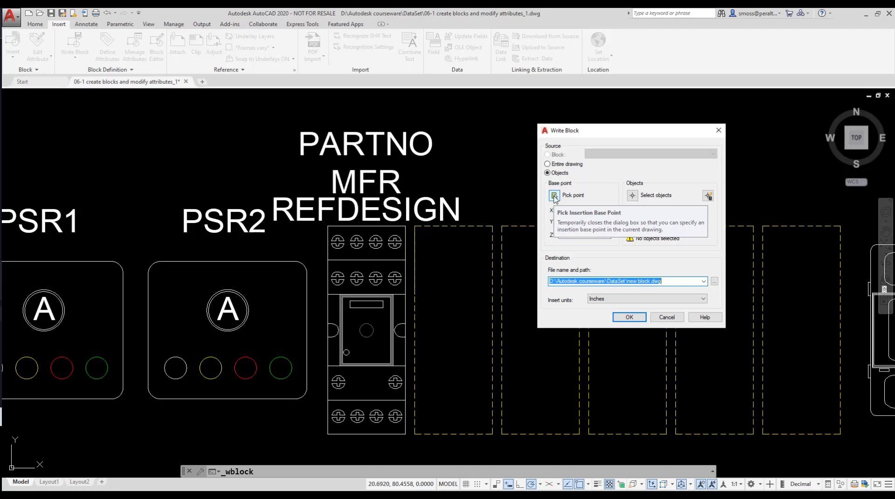
pyautogui.click(554, 197)
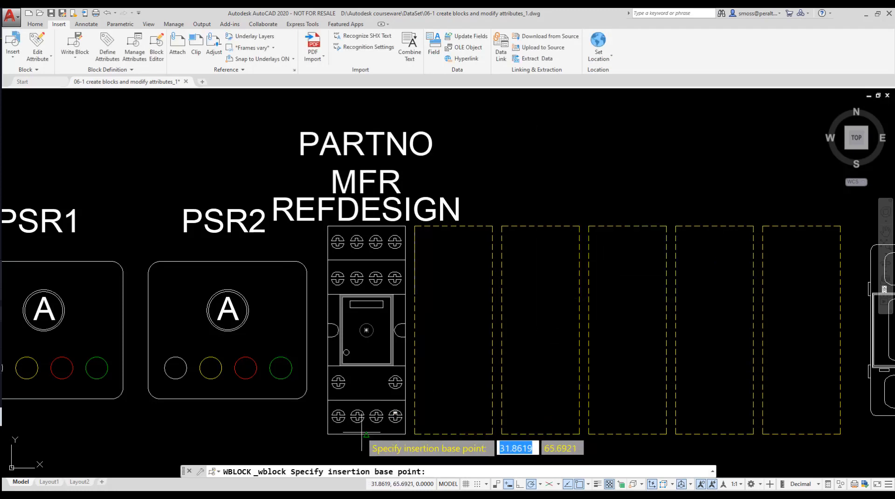
pyautogui.click(366, 434)
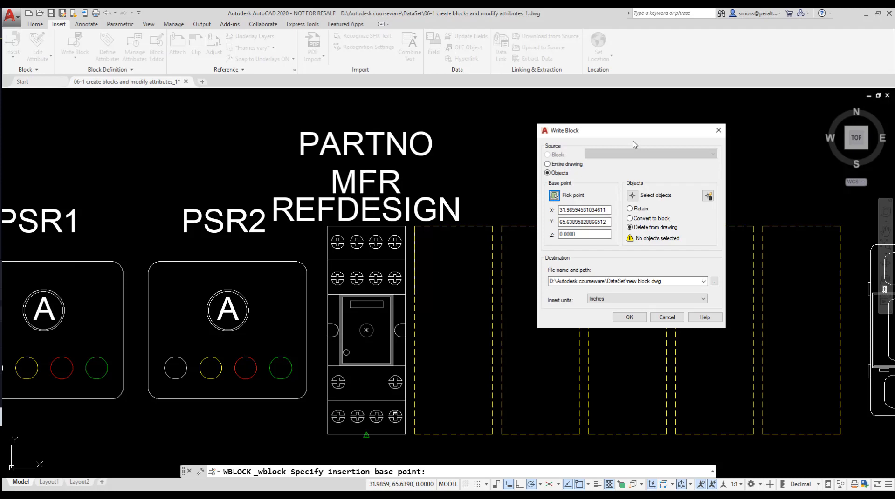
# - Select the relay geometry together with the REFDESIGN, MFR and PARTNO attribute definitions as the block objects
pyautogui.click(633, 196)
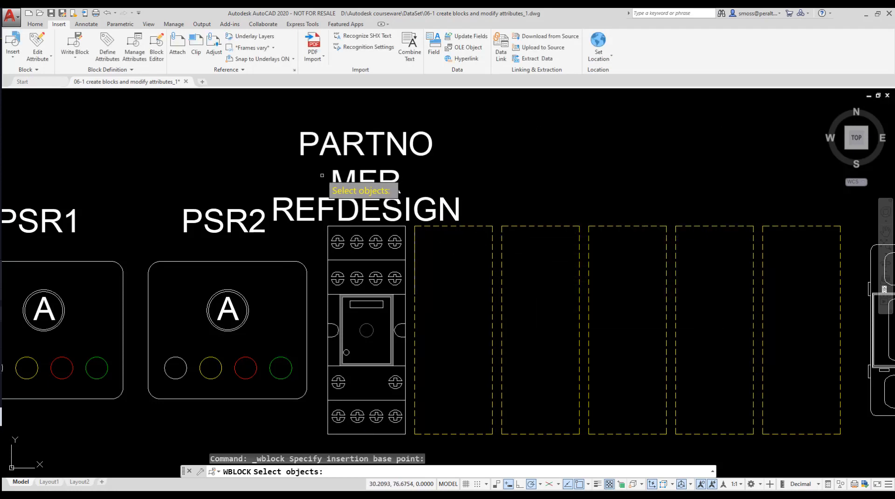
pyautogui.click(314, 170)
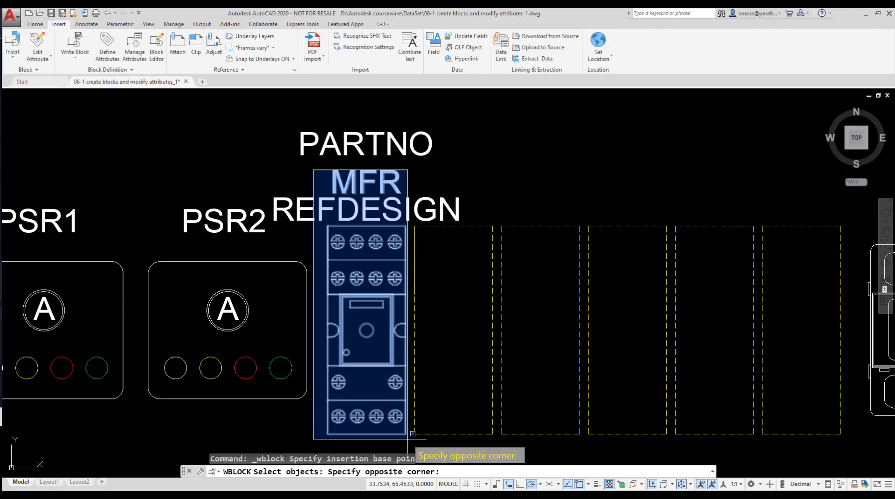
pyautogui.click(408, 437)
pyautogui.click(462, 124)
pyautogui.click(347, 221)
pyautogui.press('Return')
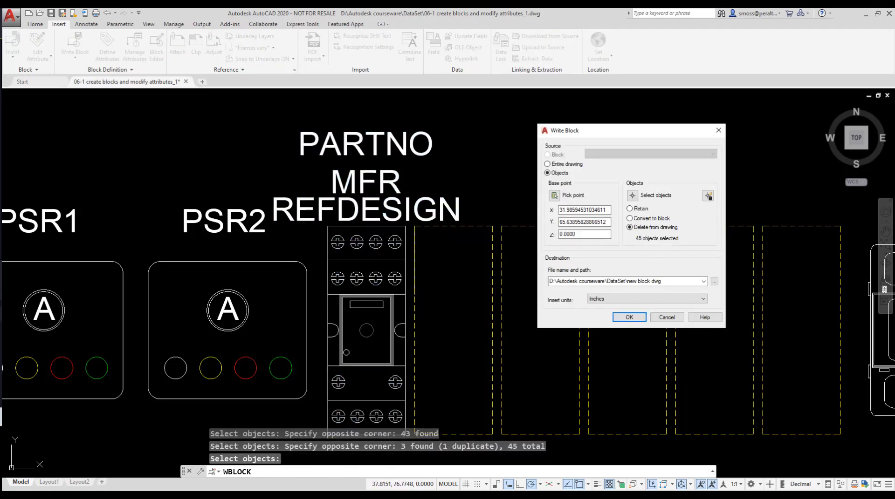
# - Convert the selection to a block, save it as RELAY R700.dwg in the DataSet folder, and accept the default attribute values
pyautogui.click(629, 219)
pyautogui.click(661, 282)
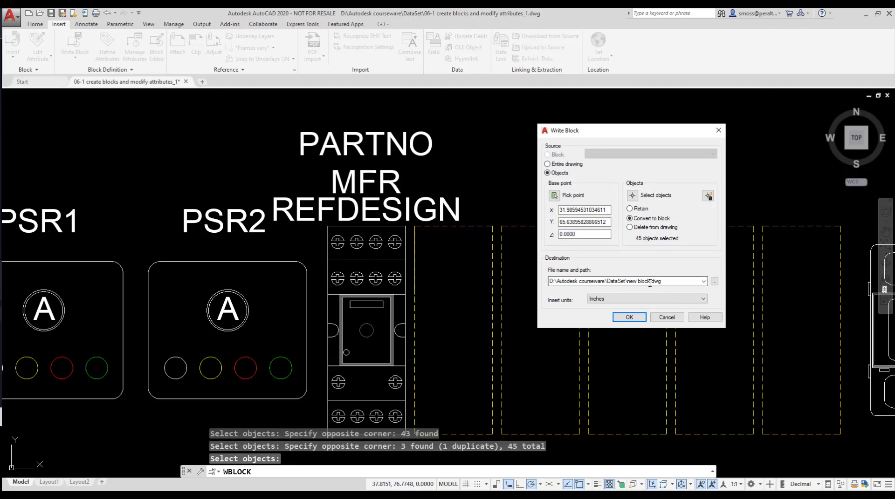
pyautogui.click(714, 281)
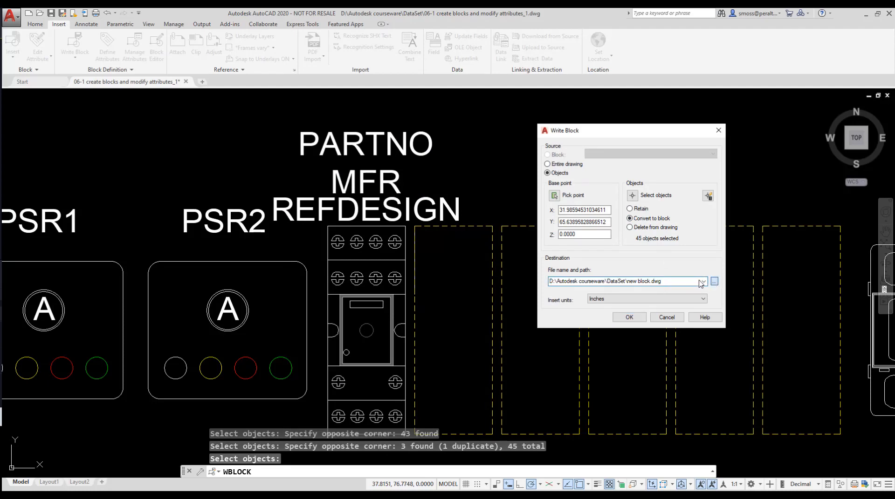
pyautogui.click(399, 340)
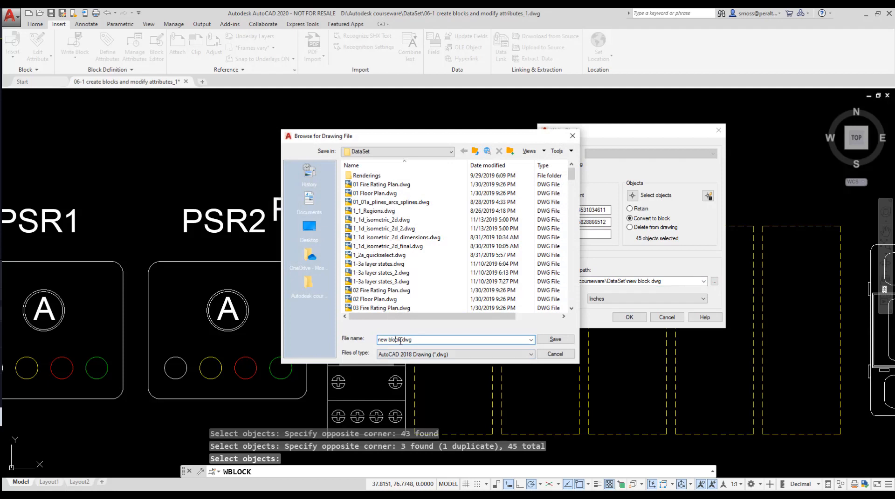
pyautogui.moveTo(399, 339); pyautogui.dragTo(367, 341)
pyautogui.press('BackSpace')
pyautogui.write('RELAY R700')
pyautogui.click(551, 340)
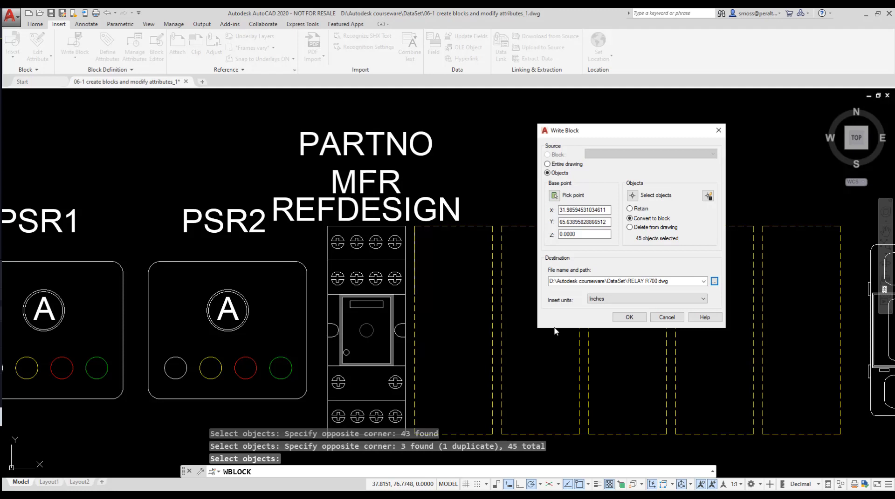
pyautogui.click(622, 323)
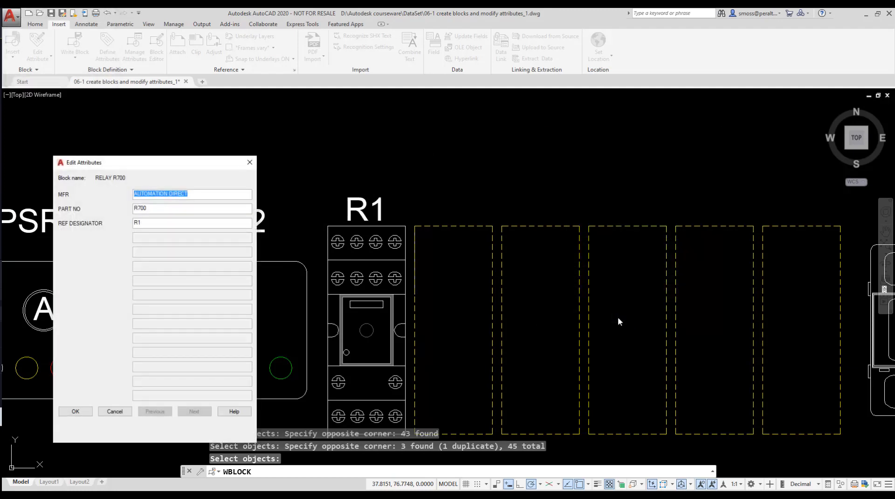
pyautogui.moveTo(157, 163); pyautogui.dragTo(185, 145)
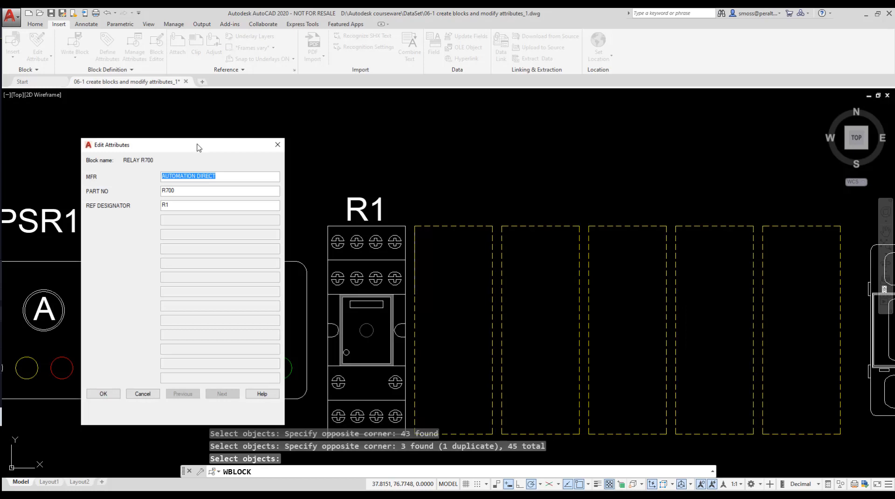
pyautogui.click(104, 395)
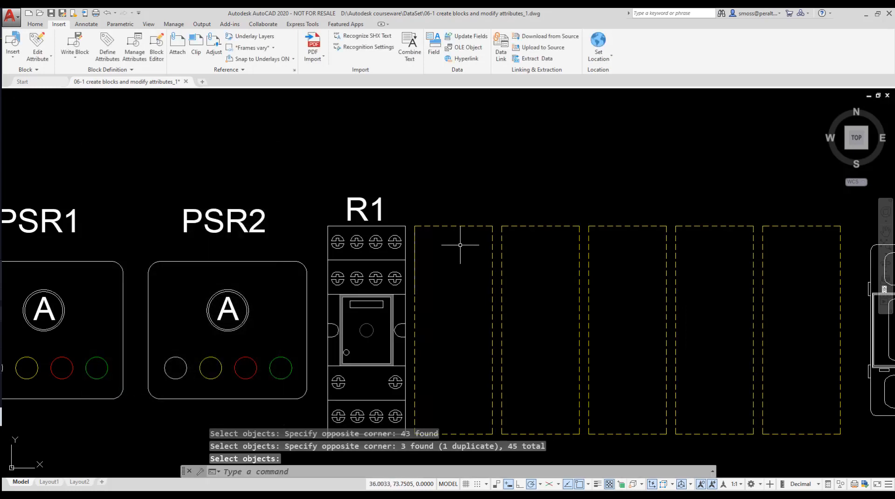
# - Turn attribute display ON to show all attribute values of the block
pyautogui.write('attd')
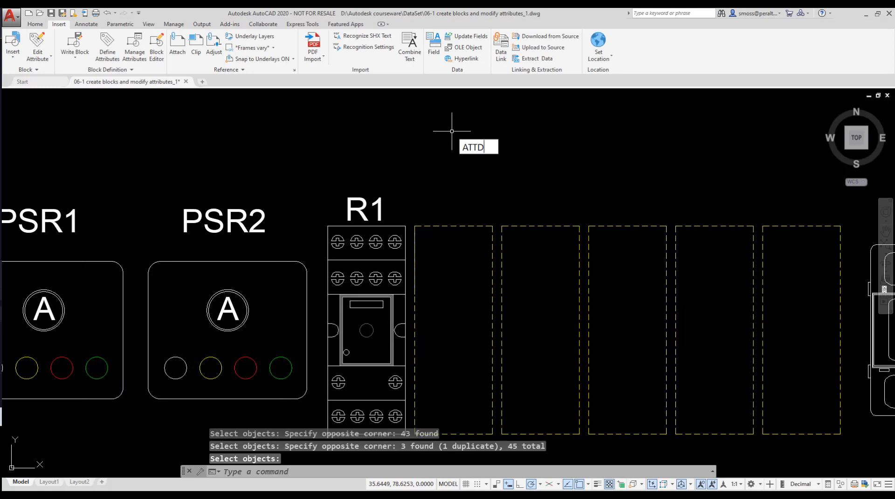
pyautogui.write('isp')
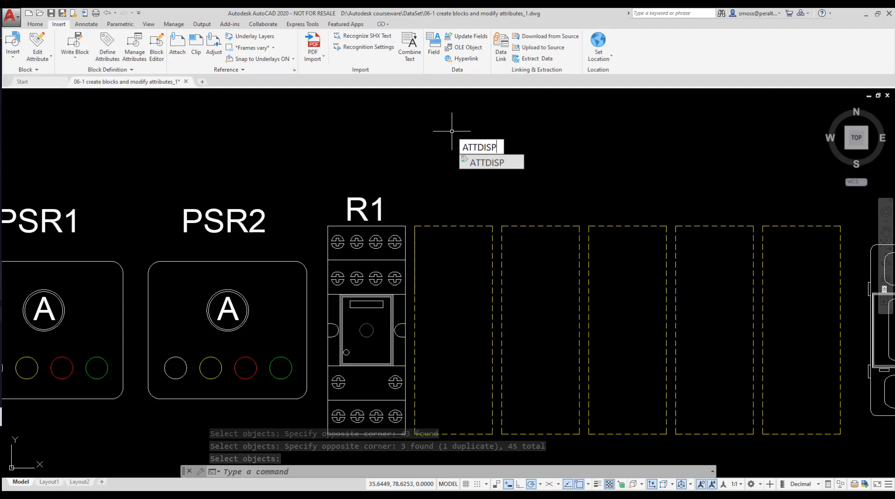
pyautogui.press('Return')
pyautogui.press('Return')
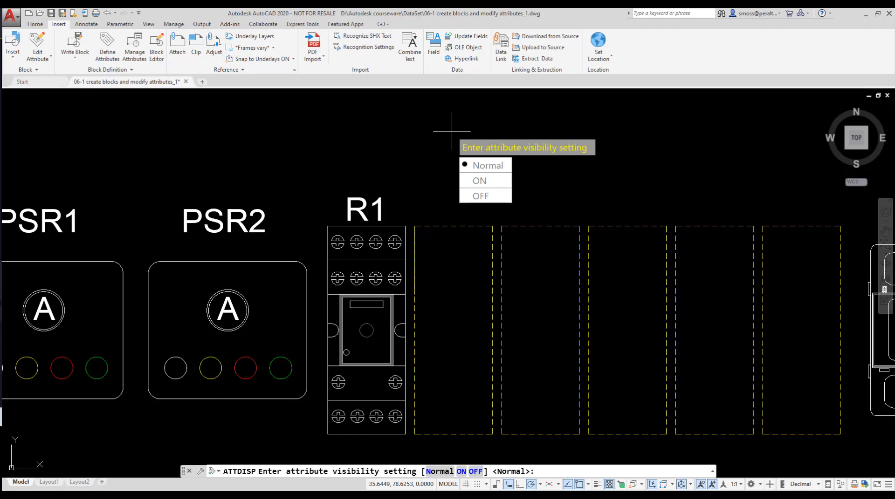
pyautogui.press('Down')
pyautogui.press('Return')
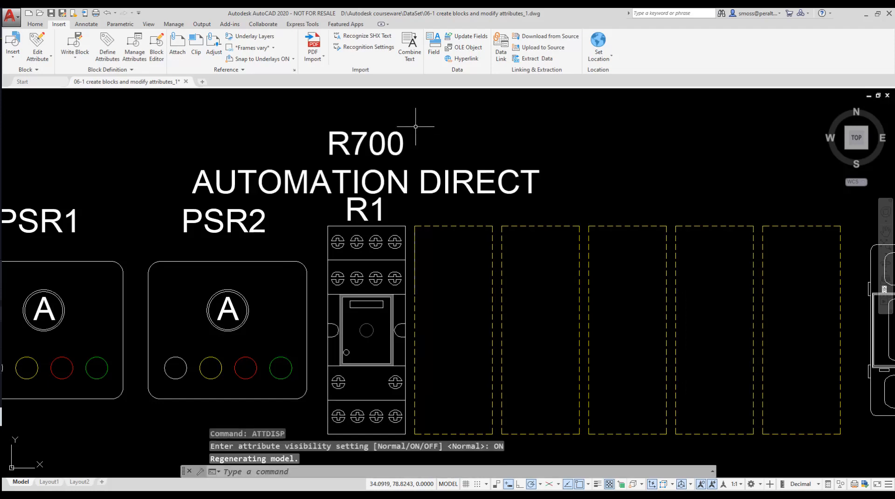
# - Set attribute display back to Normal
pyautogui.rightClick(459, 130)
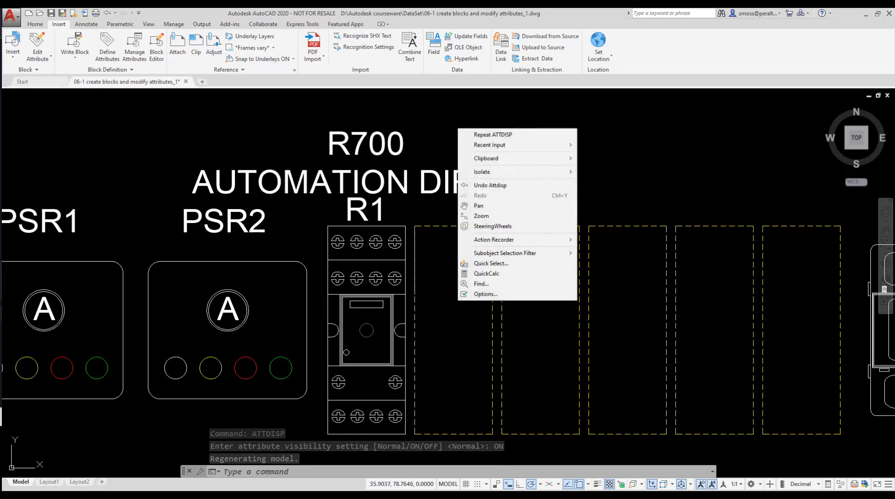
pyautogui.click(536, 136)
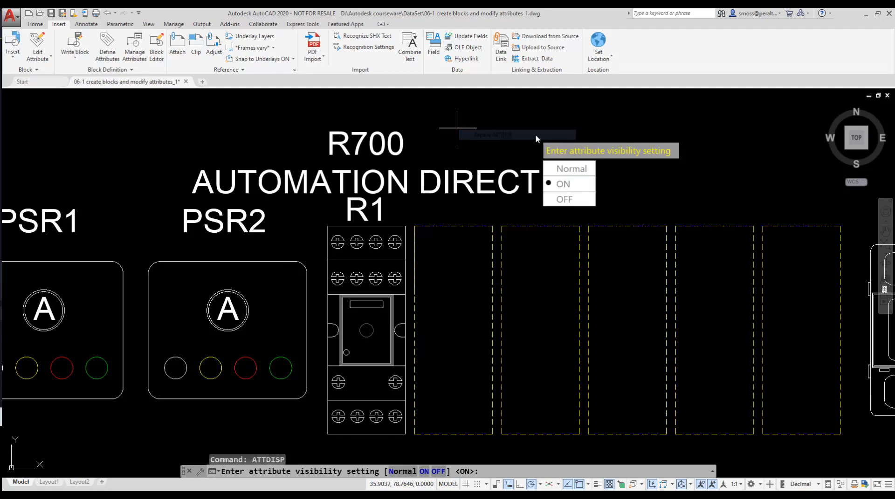
pyautogui.click(586, 172)
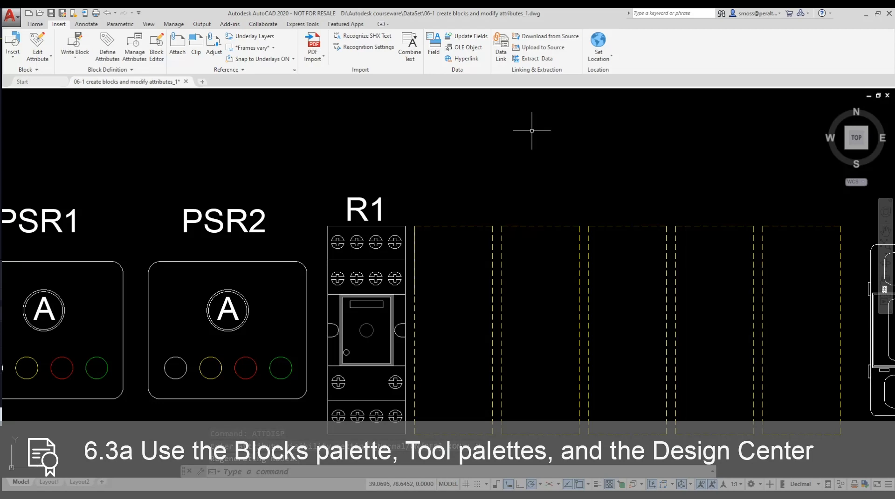
# - Open the Tool Palettes window and move it over the drawing area
pyautogui.moveTo(479, 160)
pyautogui.mouseDown(button='middle')
pyautogui.moveTo(455, 140)
pyautogui.moveTo(394, 142)
pyautogui.mouseUp(button='middle')
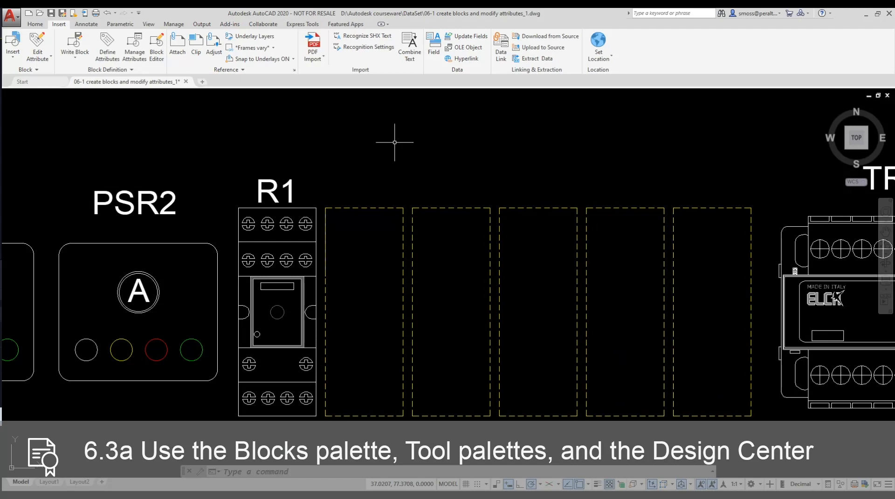
pyautogui.write('toolp')
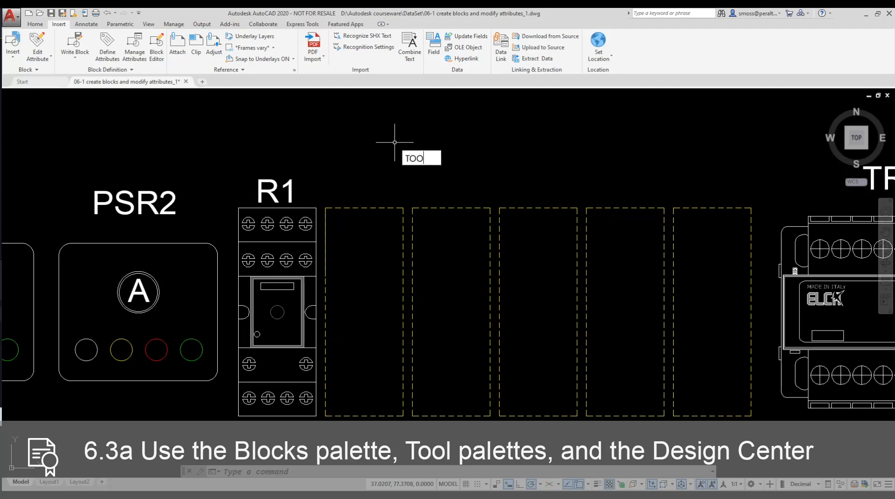
pyautogui.press('Return')
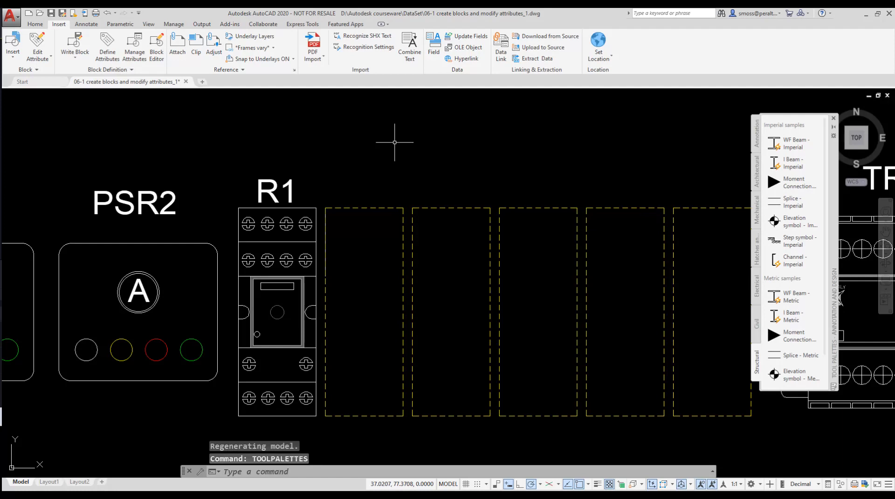
pyautogui.moveTo(827, 219); pyautogui.dragTo(680, 215)
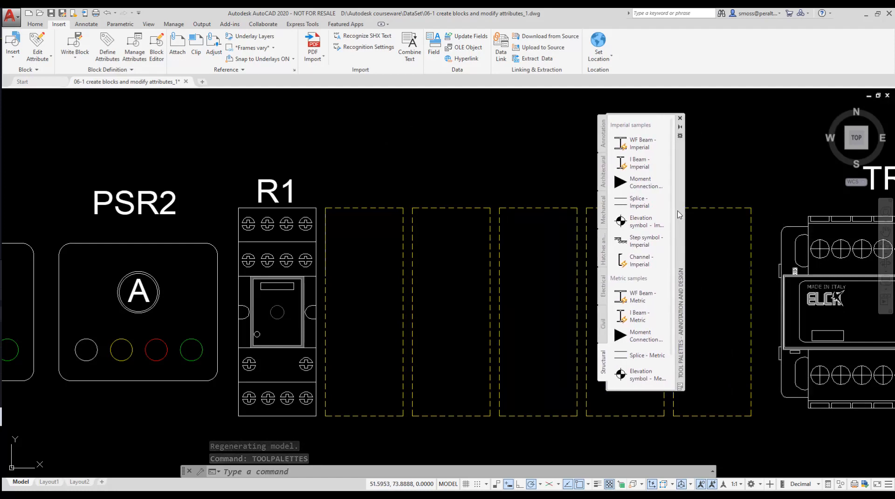
pyautogui.click(602, 216)
pyautogui.click(603, 185)
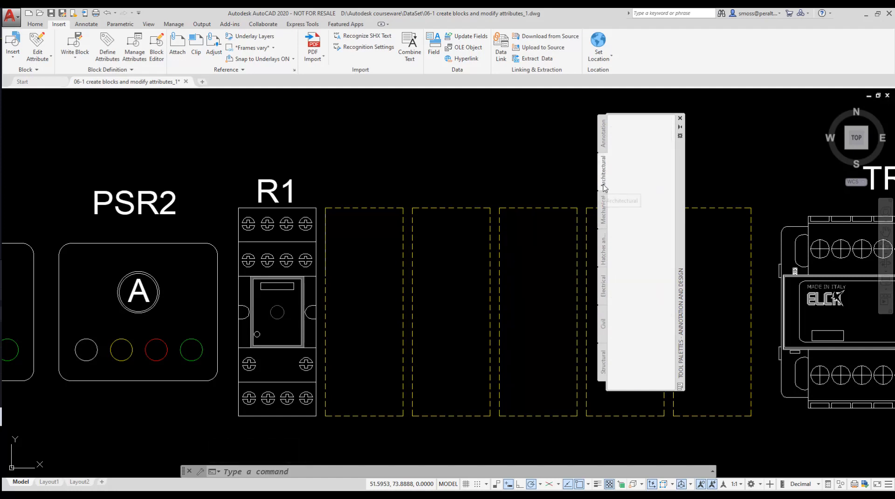
pyautogui.click(604, 148)
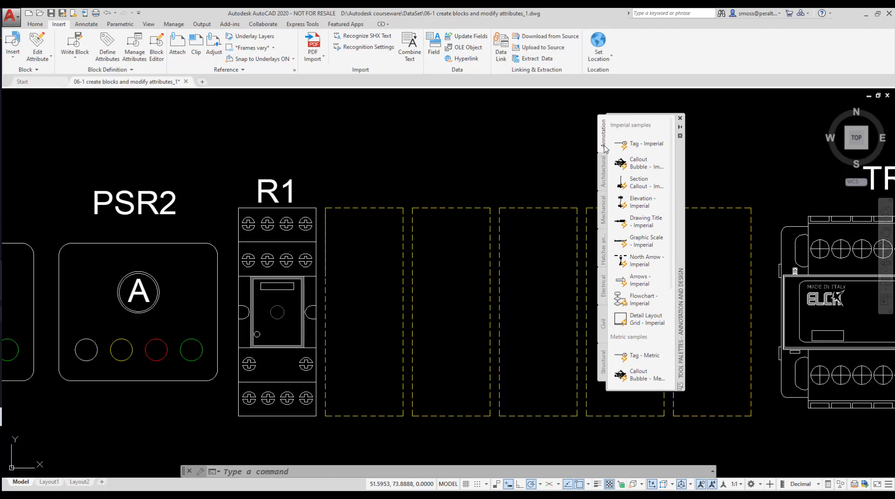
# - Create a new tool palette named Control Panel and save the drawing
pyautogui.rightClick(679, 190)
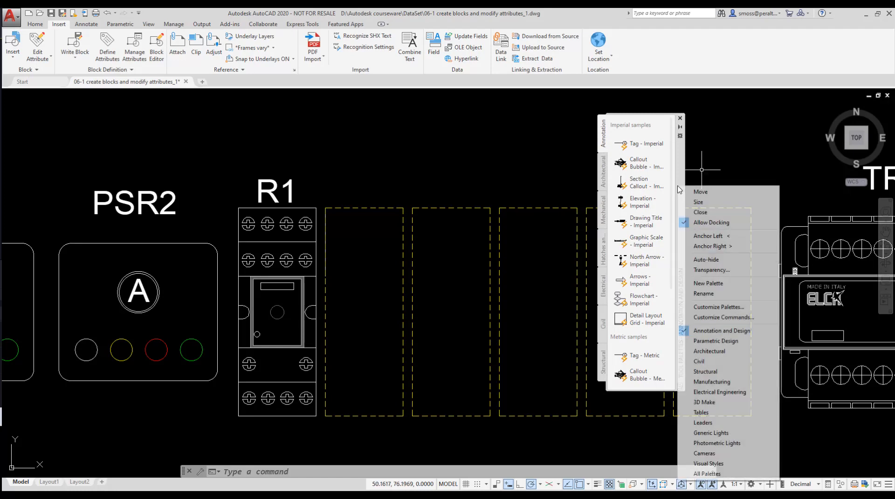
pyautogui.click(710, 283)
pyautogui.write('cONTRO')
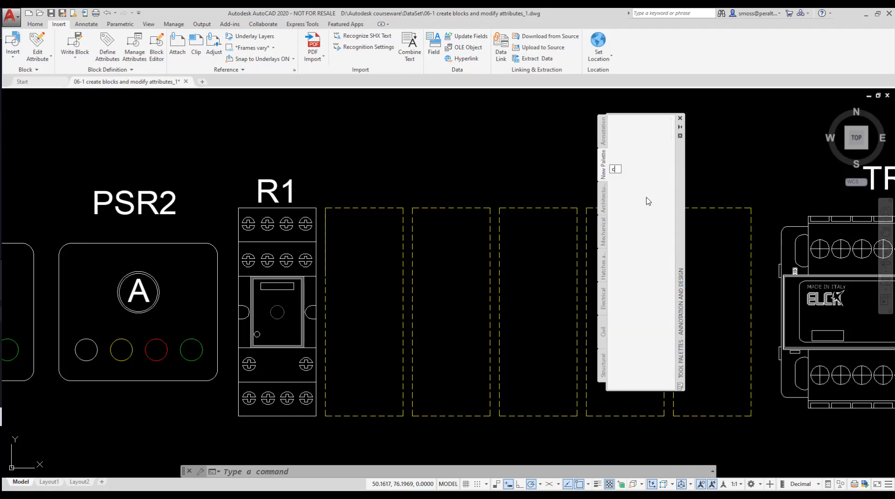
pyautogui.press('BackSpace')
pyautogui.press('BackSpace')
pyautogui.press('BackSpace')
pyautogui.press('BackSpace')
pyautogui.press('BackSpace')
pyautogui.press('BackSpace')
pyautogui.write('Control Plane')
pyautogui.press('BackSpace')
pyautogui.press('BackSpace')
pyautogui.press('BackSpace')
pyautogui.press('BackSpace')
pyautogui.write('anel')
pyautogui.press('Return')
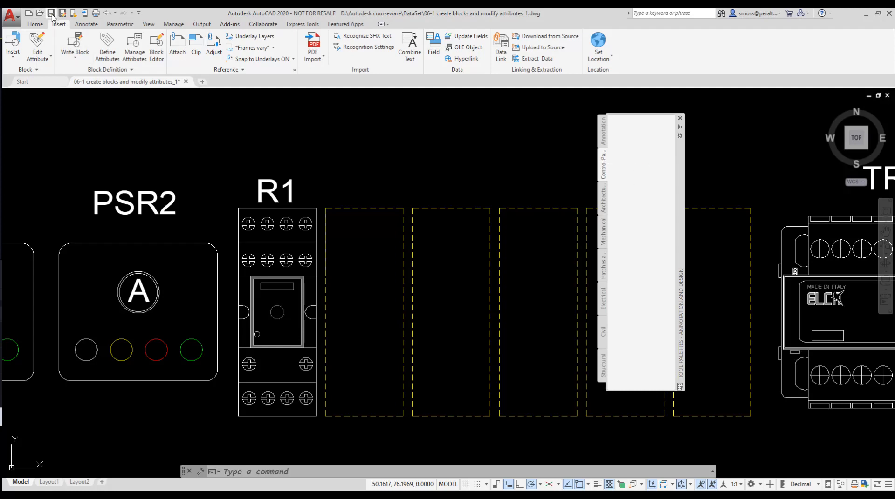
pyautogui.hotkey('ctrl', 's')
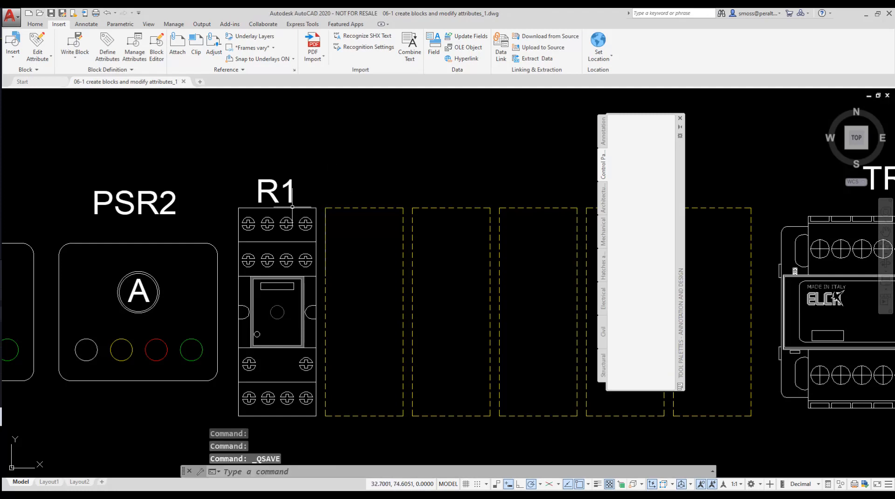
# - Add the R1 relay block to the Control Panel tool palette as a RELAY R700 tool
pyautogui.click(291, 207)
pyautogui.moveTo(291, 208); pyautogui.dragTo(629, 134)
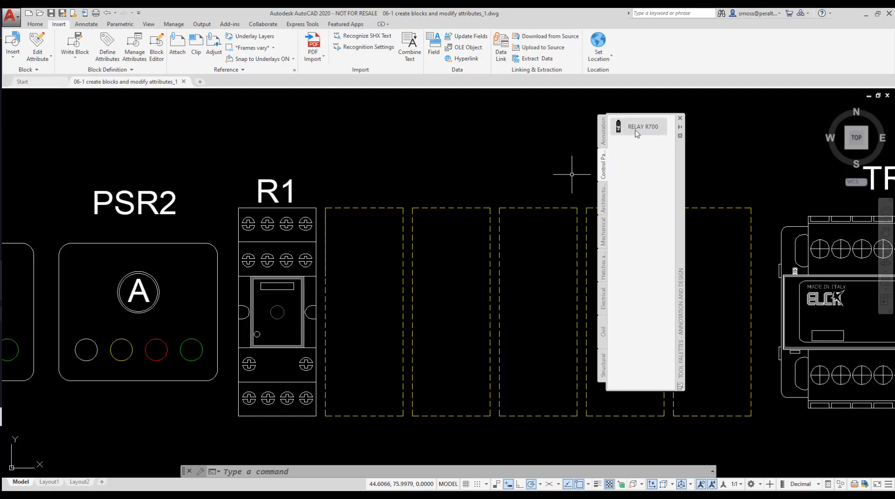
# - Insert a RELAY R700 from the palette into the second empty slot with reference designator R2
pyautogui.click(639, 131)
pyautogui.click(366, 311)
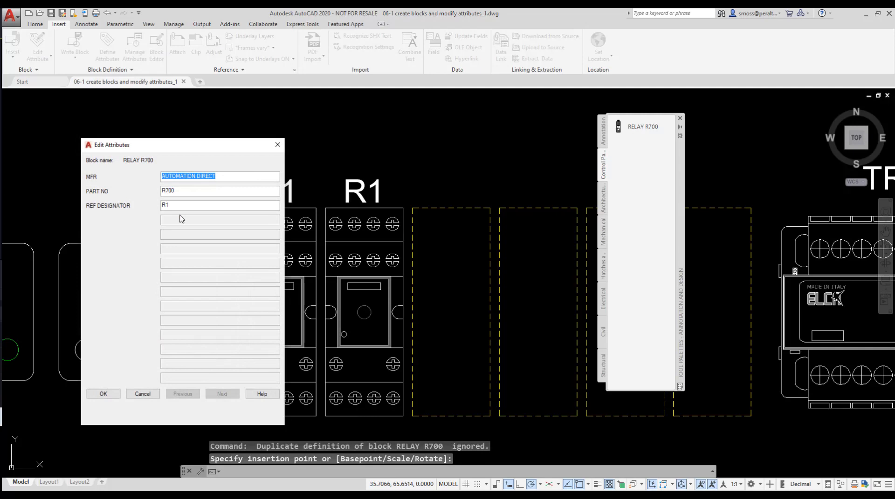
pyautogui.click(174, 206)
pyautogui.press('BackSpace')
pyautogui.write('2')
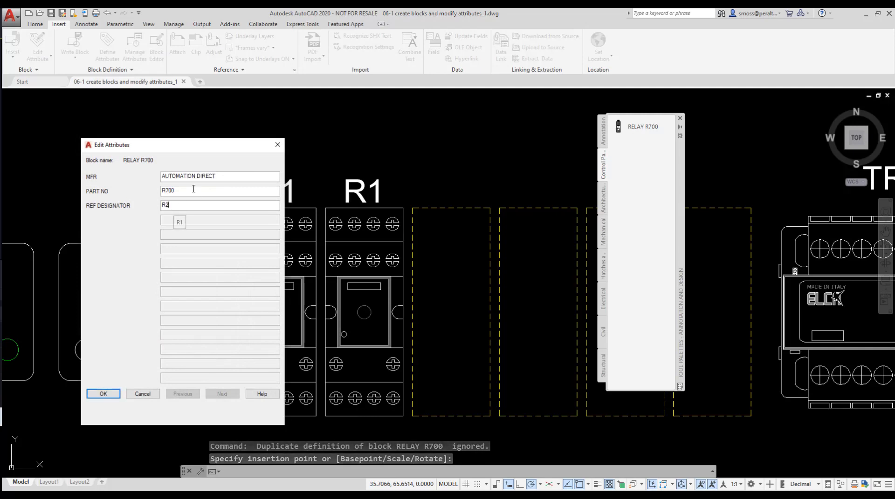
pyautogui.click(104, 395)
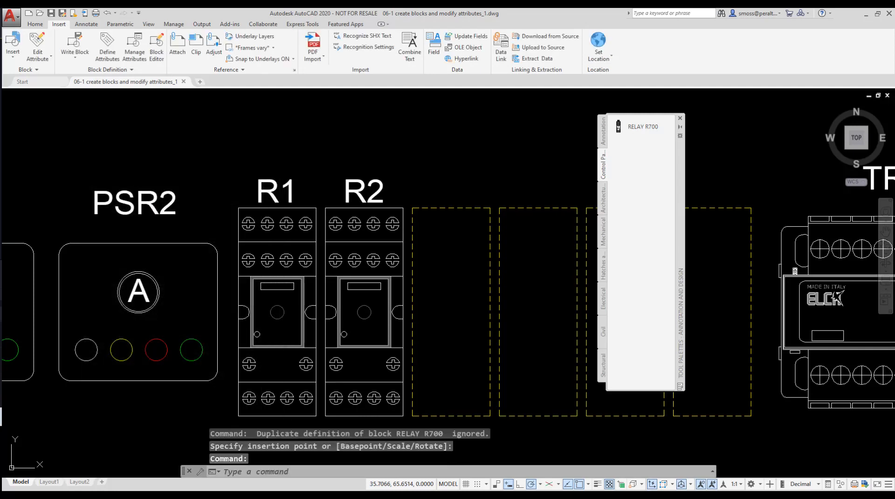
# - Insert another RELAY R700 from the palette into the third slot with reference designator R3
pyautogui.click(638, 126)
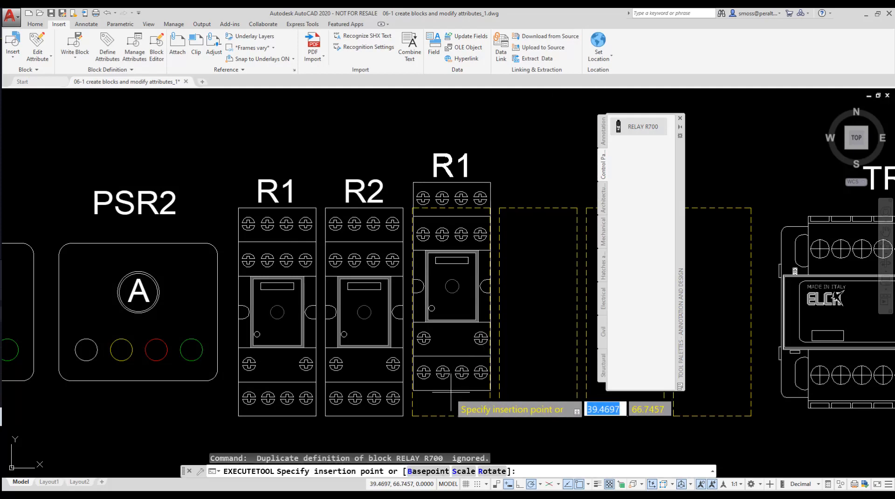
pyautogui.click(451, 311)
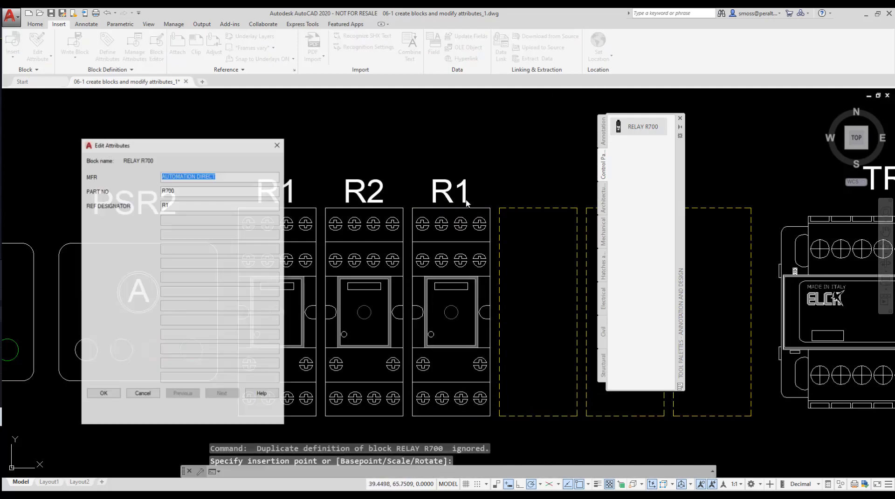
pyautogui.click(180, 206)
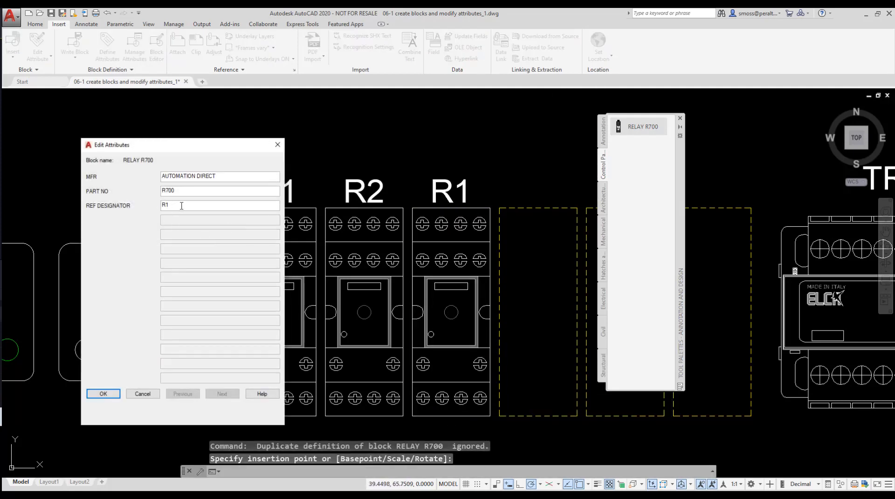
pyautogui.press('BackSpace')
pyautogui.write('3')
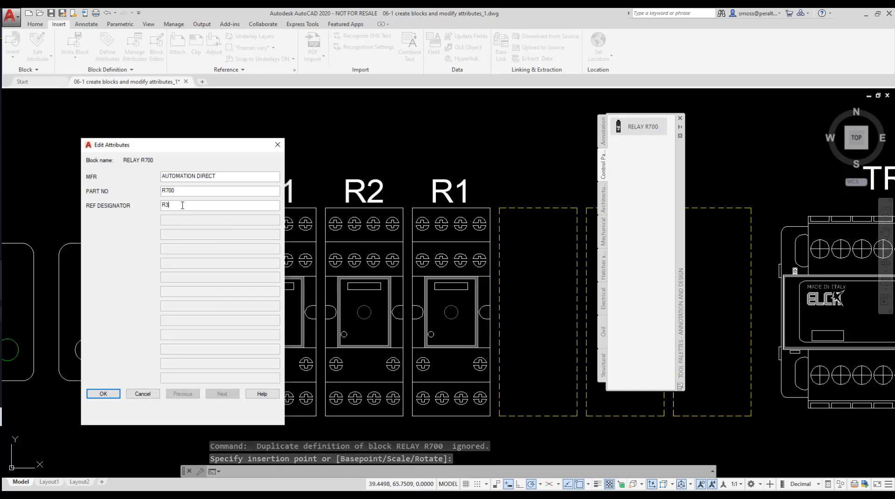
pyautogui.click(104, 395)
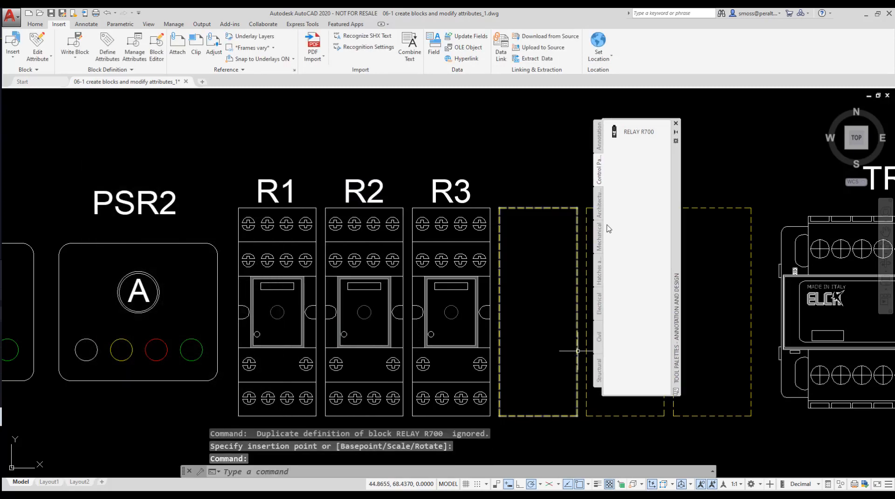
# - Move the palette aside and insert a RELAY R700 into the fourth slot with reference designator R4
pyautogui.moveTo(675, 210); pyautogui.dragTo(391, 216)
pyautogui.click(348, 138)
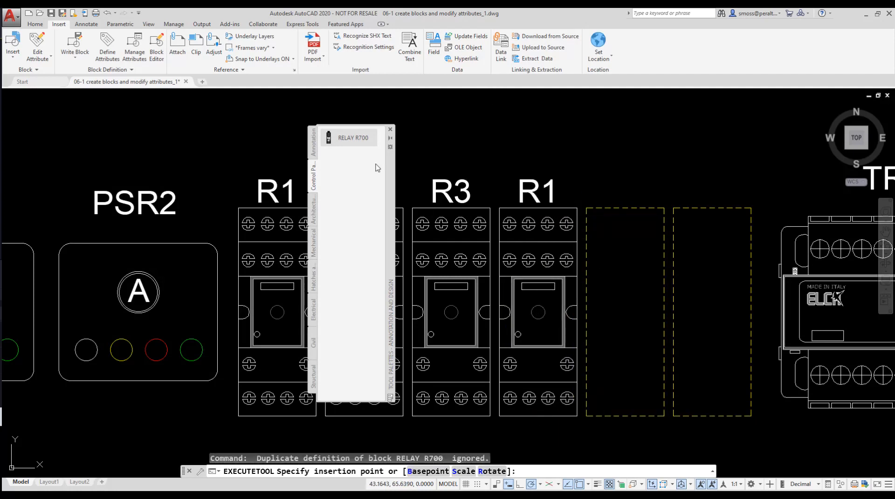
pyautogui.click(426, 157)
pyautogui.click(192, 205)
pyautogui.press('BackSpace')
pyautogui.write('4')
pyautogui.click(100, 395)
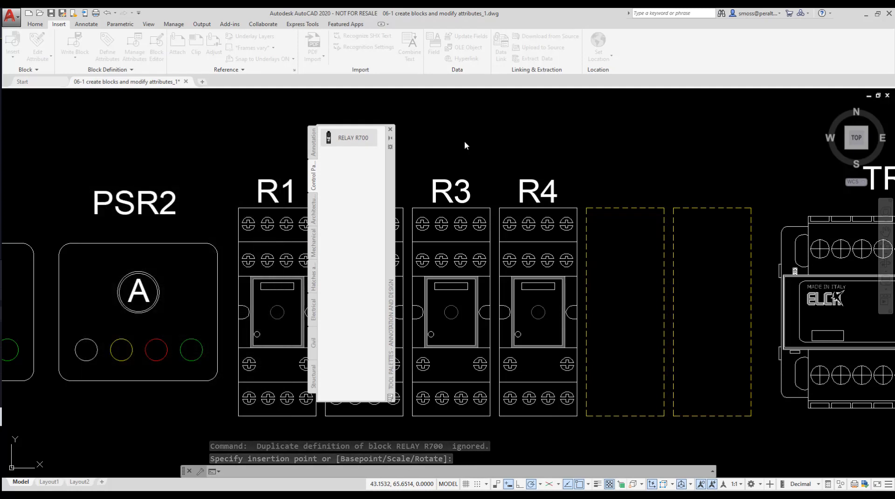
# - Insert RELAY R700 blocks designated R5 and R6 into the last two slots, then close the tool palette
pyautogui.click(353, 139)
pyautogui.click(624, 416)
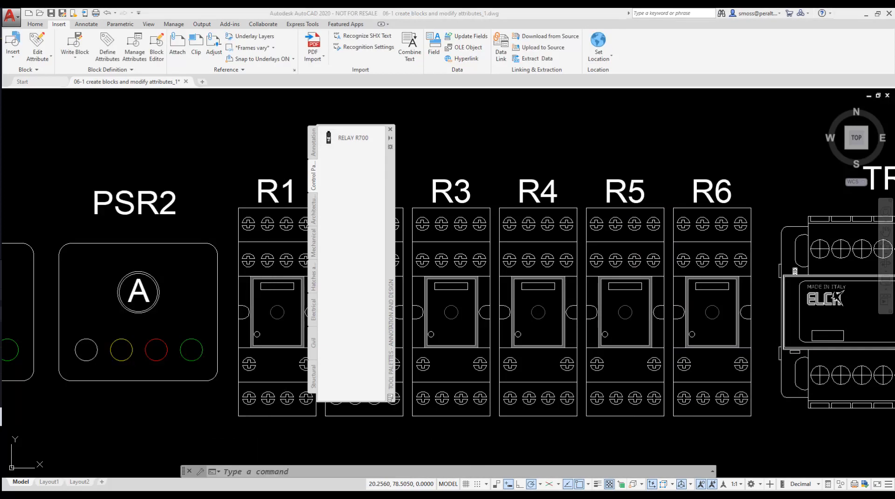
pyautogui.click(391, 130)
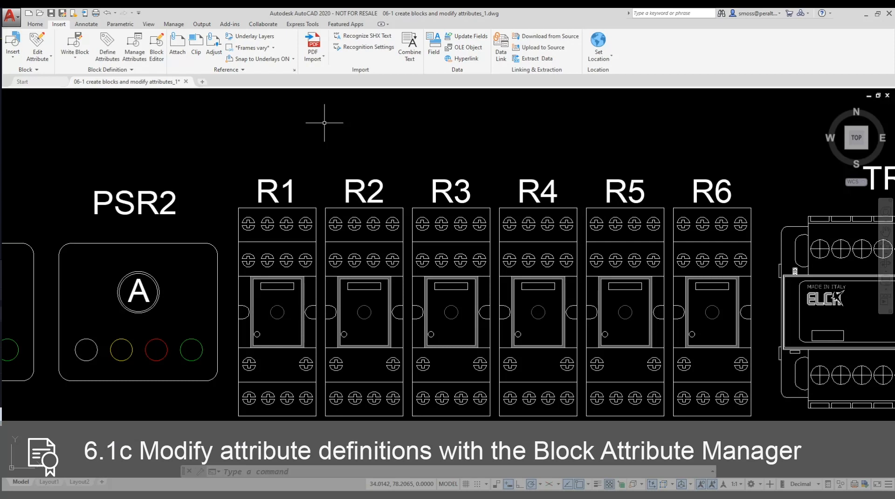
# - In the Block Attribute Manager, set the REFDESIGN attribute colour of RELAY R700 to Yellow and apply it
pyautogui.write('BAT')
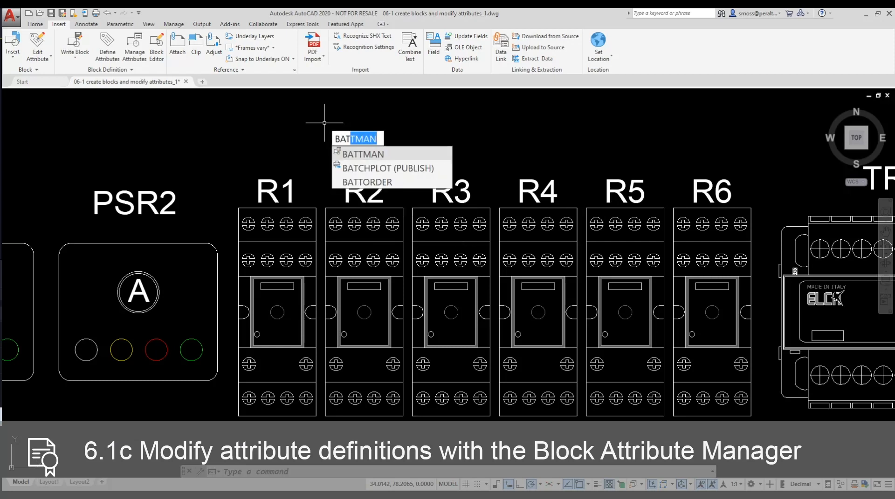
pyautogui.press('Return')
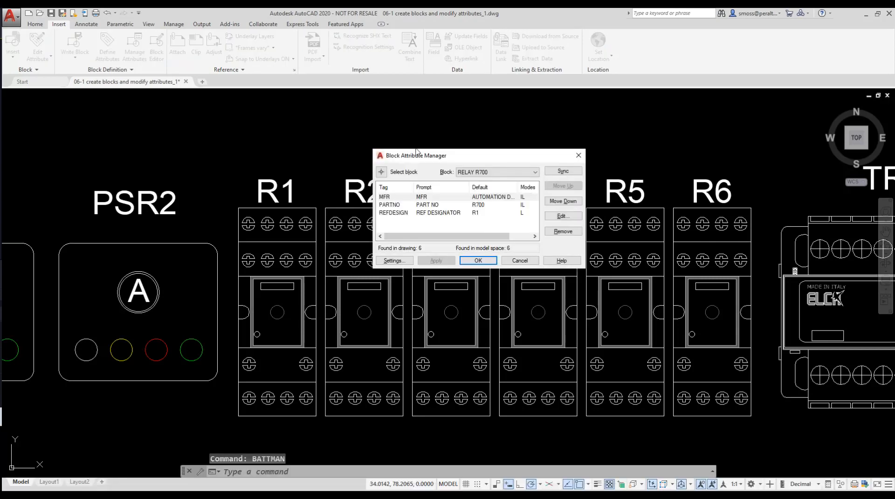
pyautogui.moveTo(457, 161); pyautogui.dragTo(386, 252)
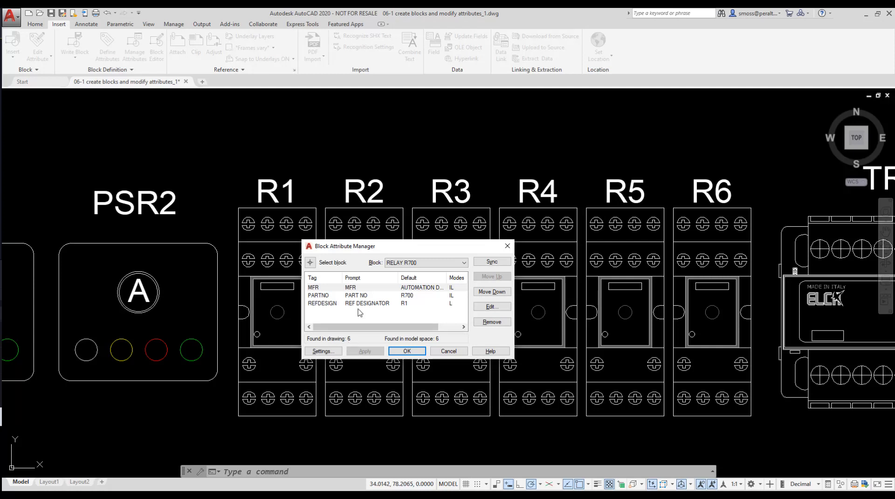
pyautogui.click(325, 304)
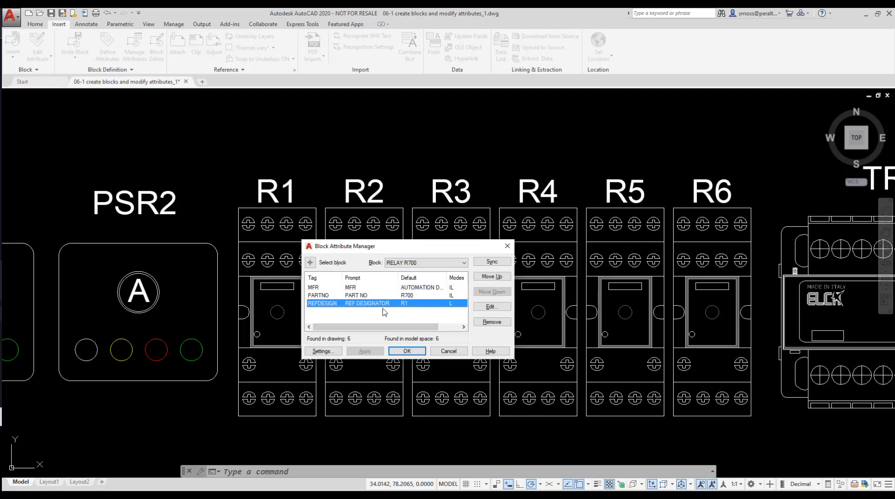
pyautogui.click(491, 308)
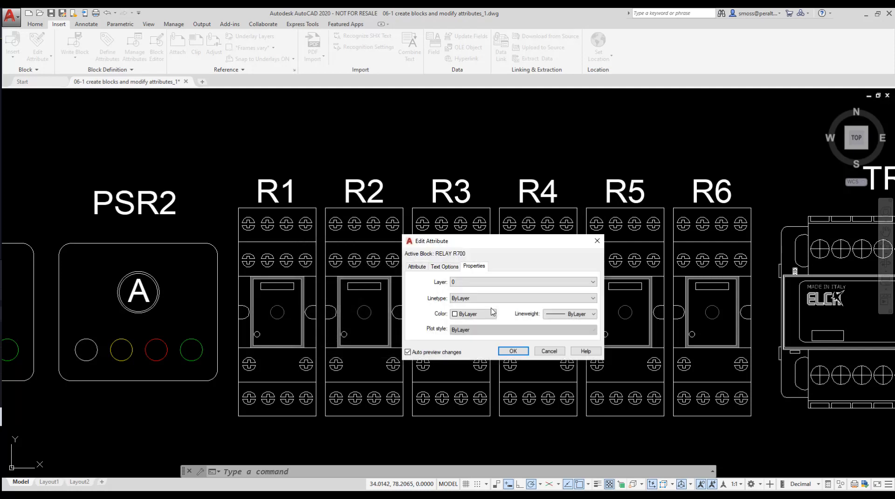
pyautogui.click(420, 268)
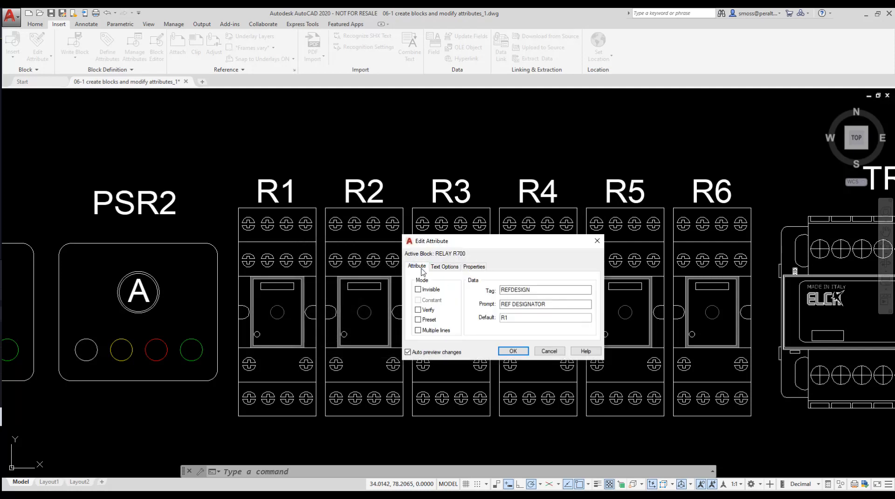
pyautogui.click(444, 268)
pyautogui.click(473, 267)
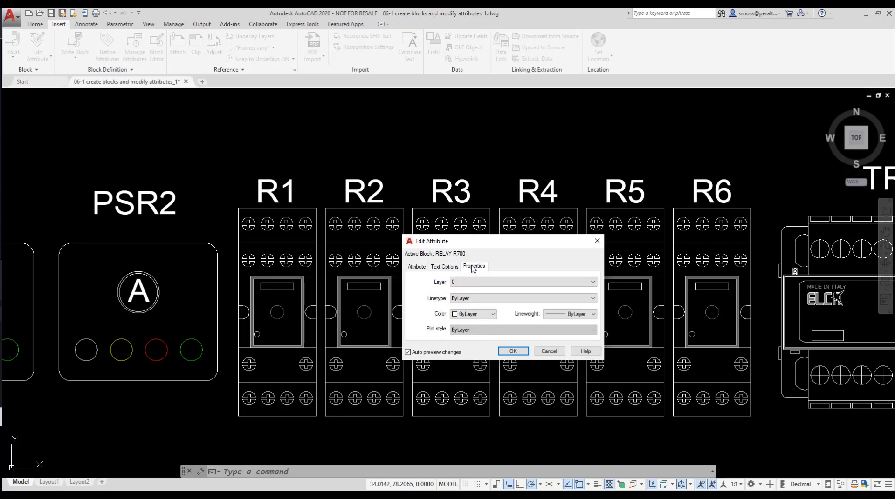
pyautogui.click(475, 314)
pyautogui.click(469, 346)
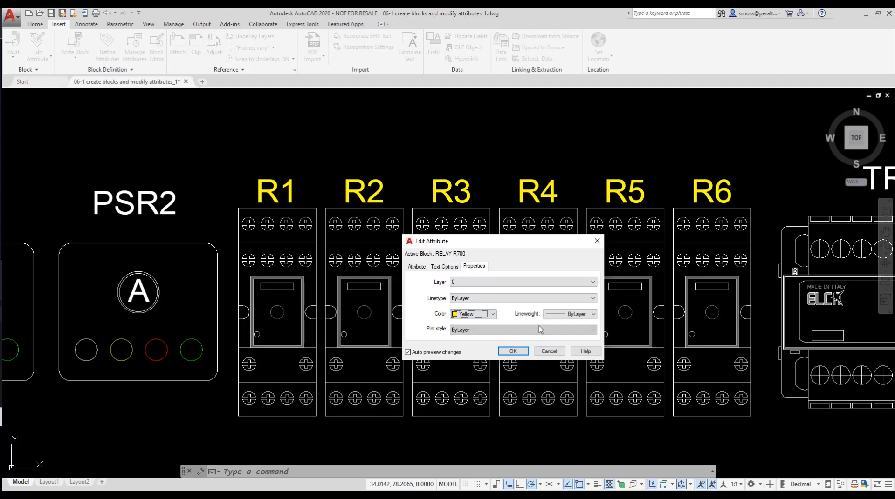
pyautogui.click(513, 352)
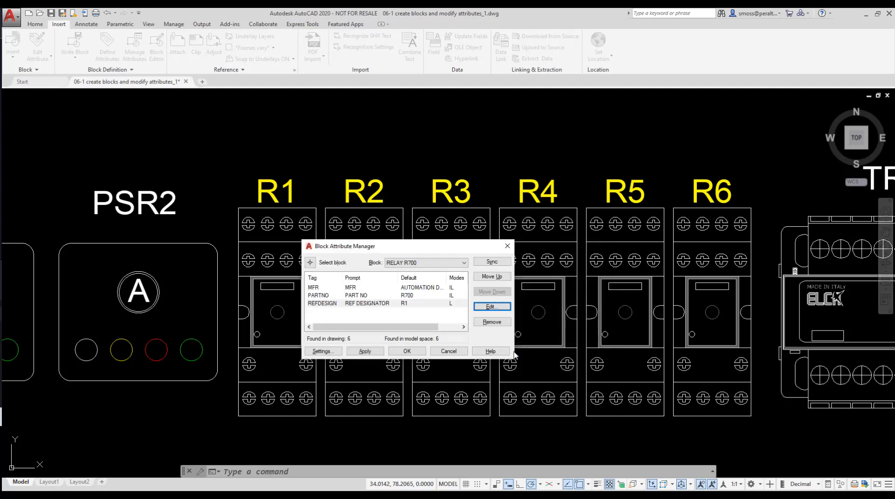
pyautogui.click(404, 352)
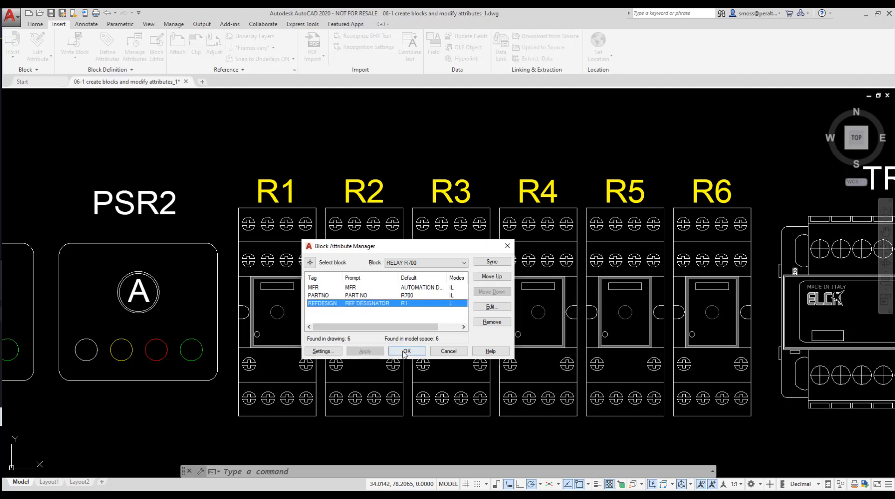
pyautogui.click(403, 352)
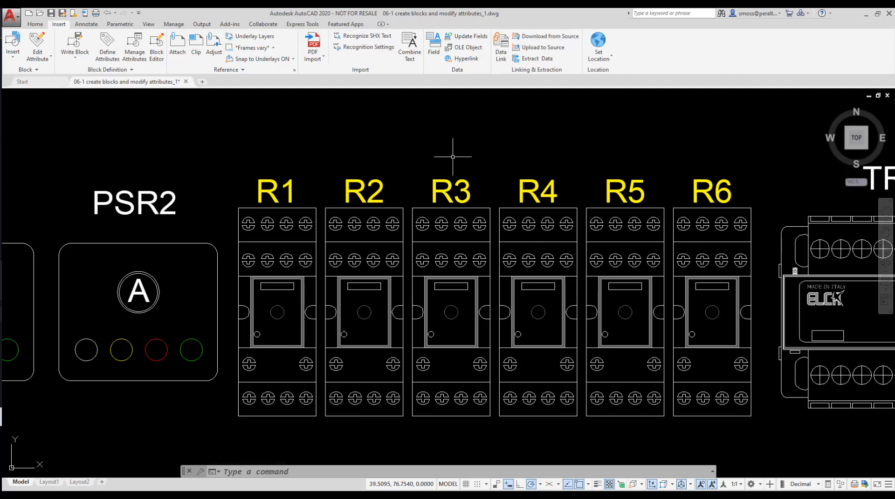
# - Open DesignCenter and load the blocks of BLOCK LIBRARY.dwg
pyautogui.scroll(-4, 453, 157)
pyautogui.moveTo(436, 264); pyautogui.dragTo(412, 233, button='middle')
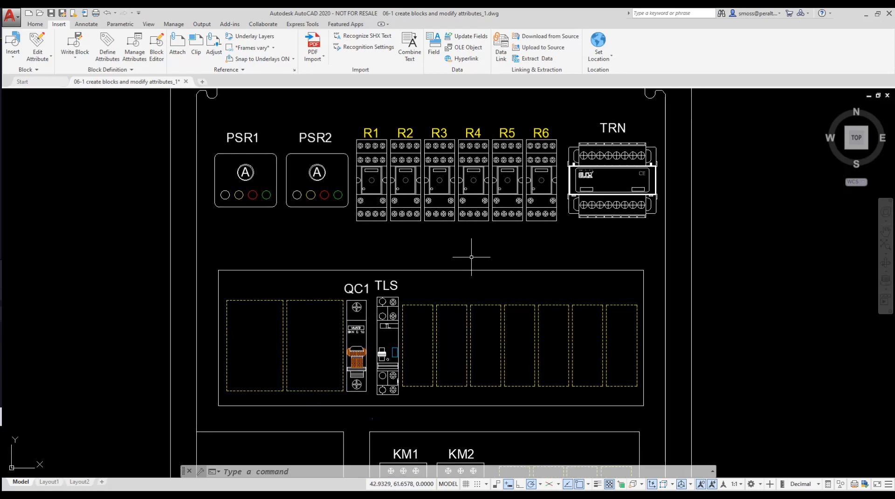
pyautogui.write('ADC')
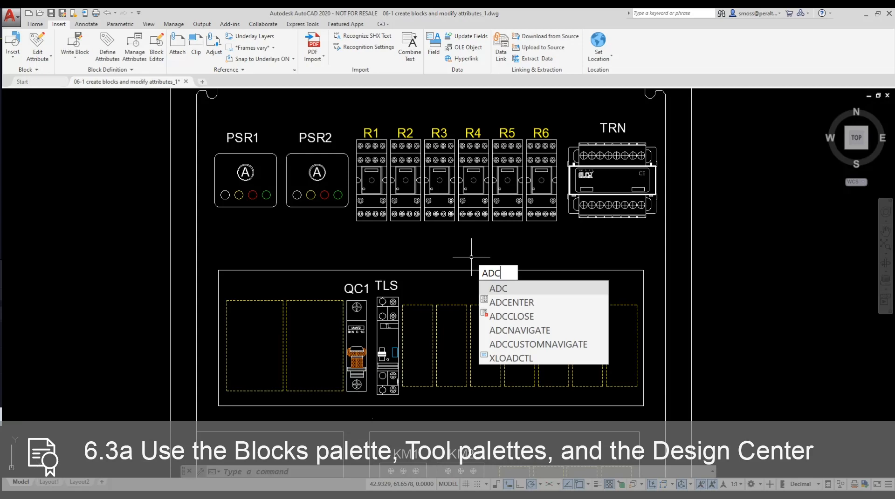
pyautogui.press('Return')
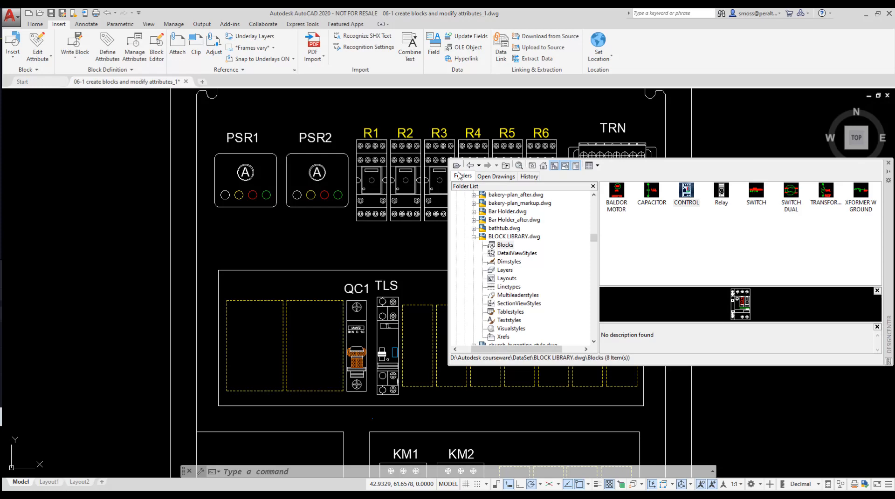
pyautogui.click(456, 167)
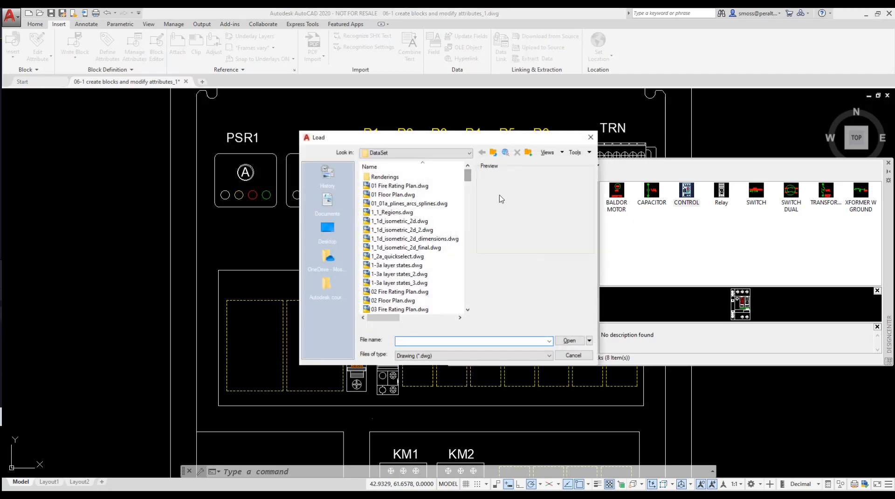
pyautogui.moveTo(468, 179); pyautogui.dragTo(467, 220)
pyautogui.click(396, 260)
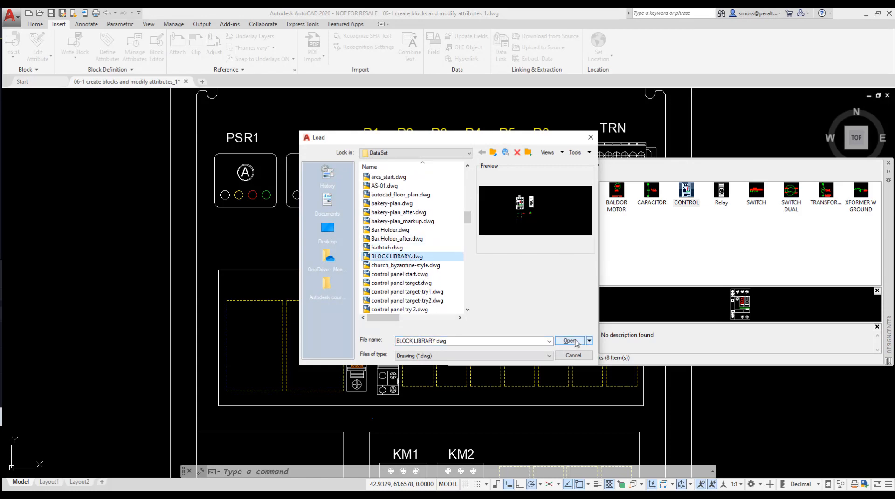
pyautogui.click(569, 341)
pyautogui.click(506, 245)
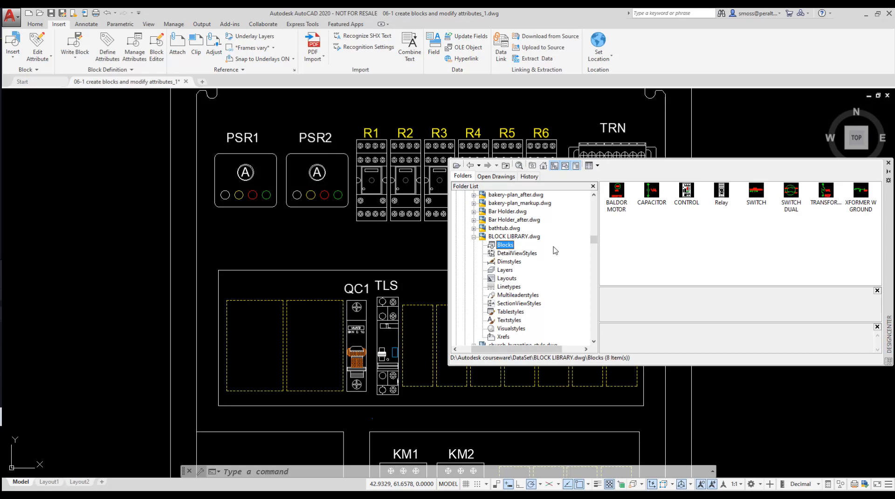
# - Insert the CONTROL block from DesignCenter into the panel's left slot with control reference Q1, then close DesignCenter
pyautogui.click(686, 197)
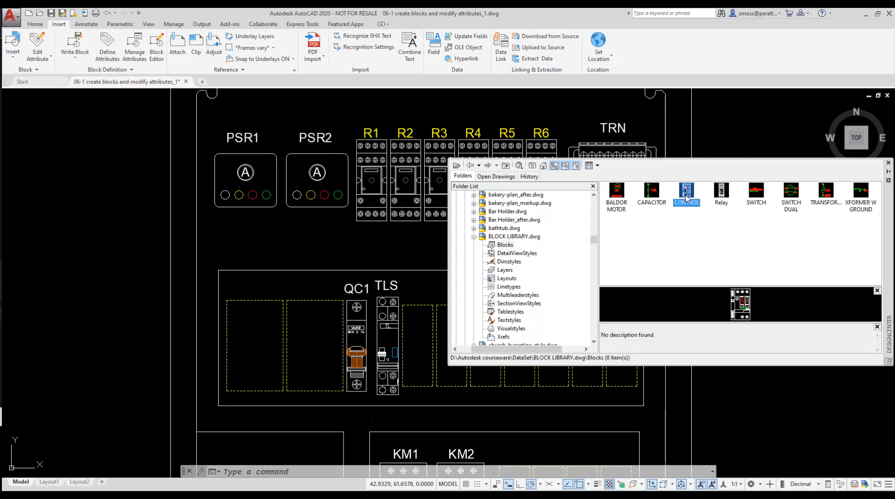
pyautogui.rightClick(686, 197)
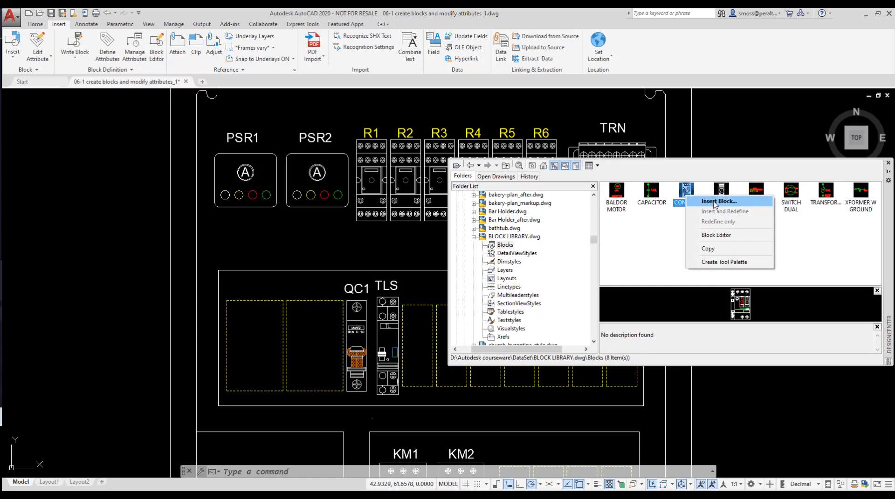
pyautogui.click(714, 202)
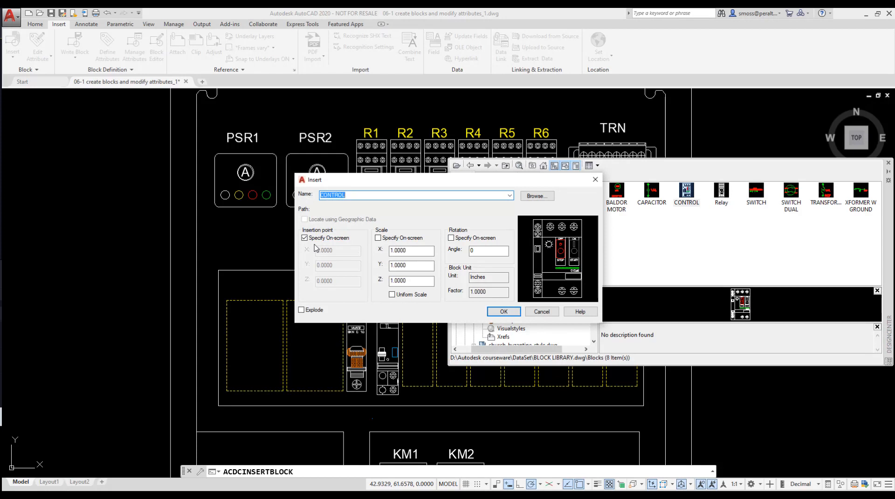
pyautogui.click(502, 314)
pyautogui.click(255, 392)
pyautogui.moveTo(215, 148); pyautogui.dragTo(495, 190)
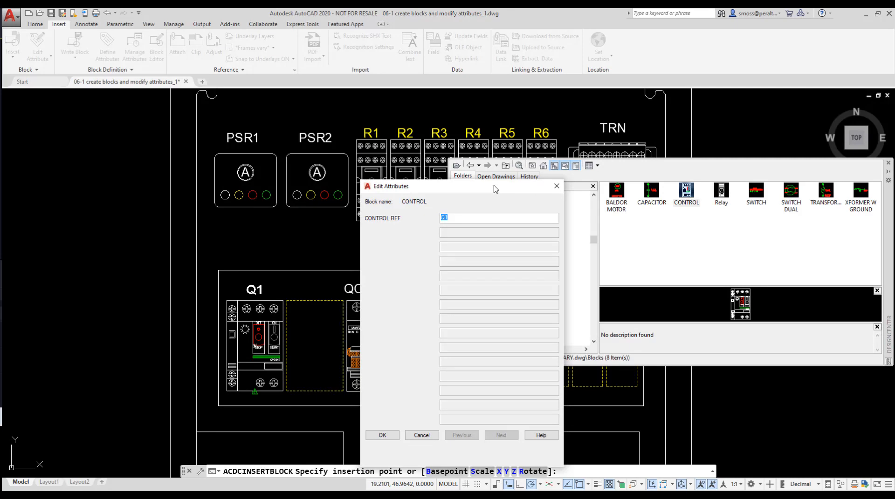
pyautogui.click(382, 436)
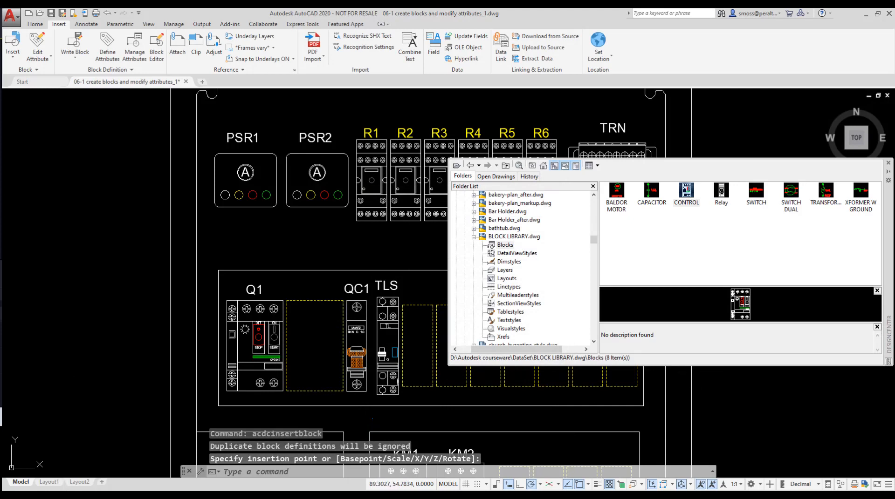
pyautogui.click(888, 163)
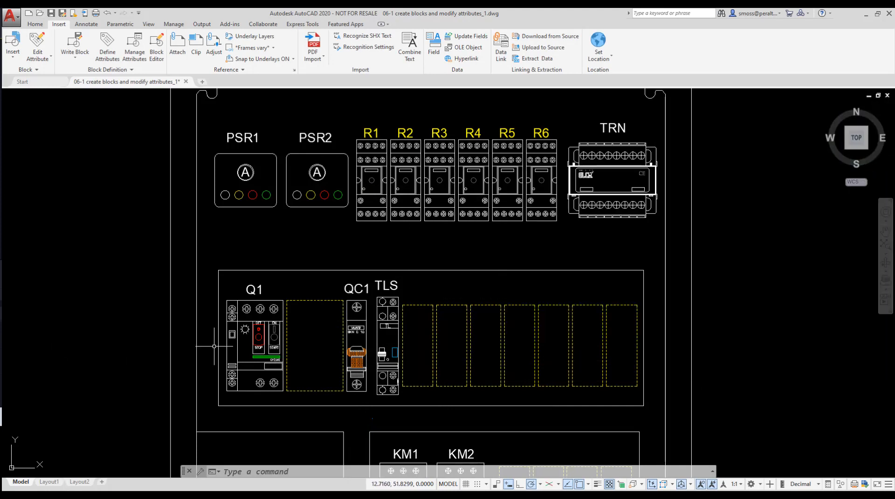